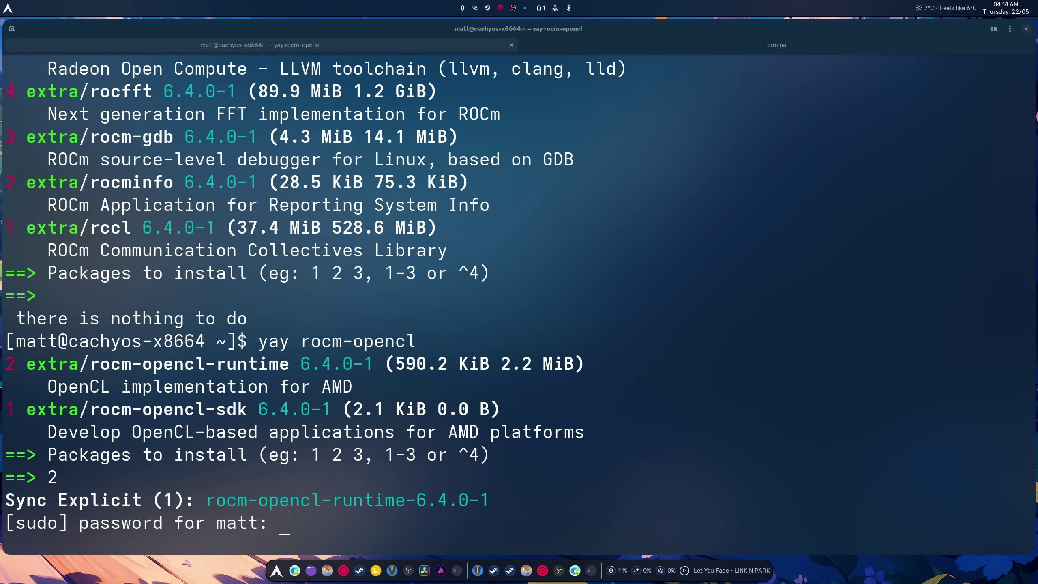
Enter the sudo password and confirm installing rocm-opencl-runtime with its five dependencies
left_click(387, 358)
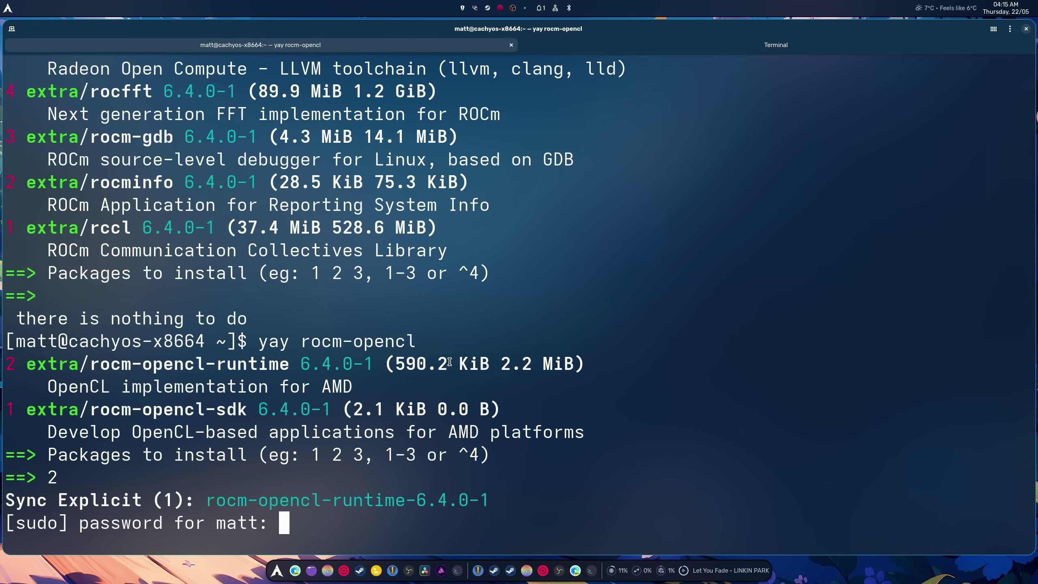
key("Return")
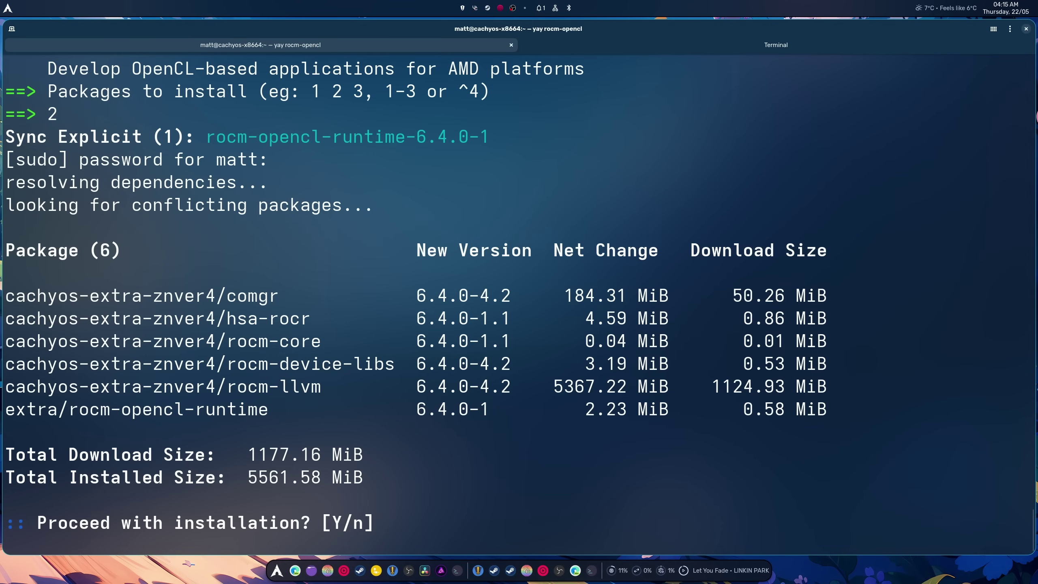
scroll(323, 343, "up", 1)
scroll(220, 342, "up", 3)
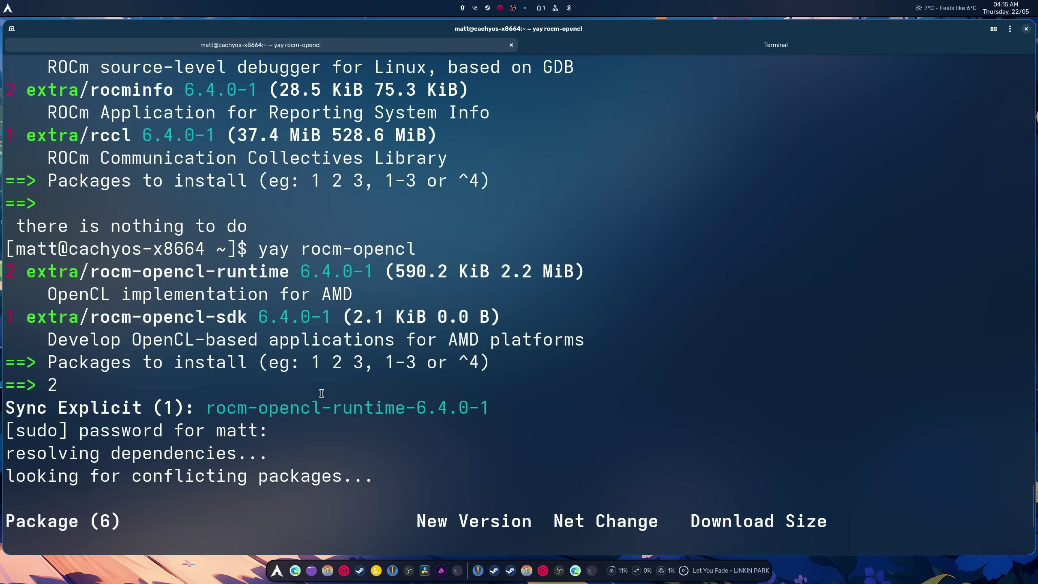
scroll(325, 393, "down", 3)
scroll(357, 377, "down", 1)
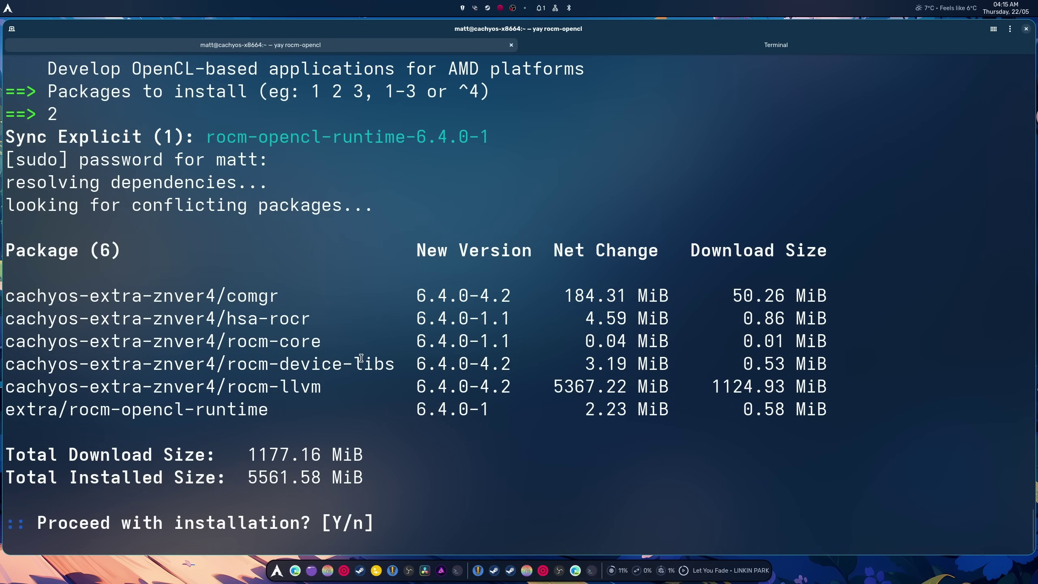
key("Return")
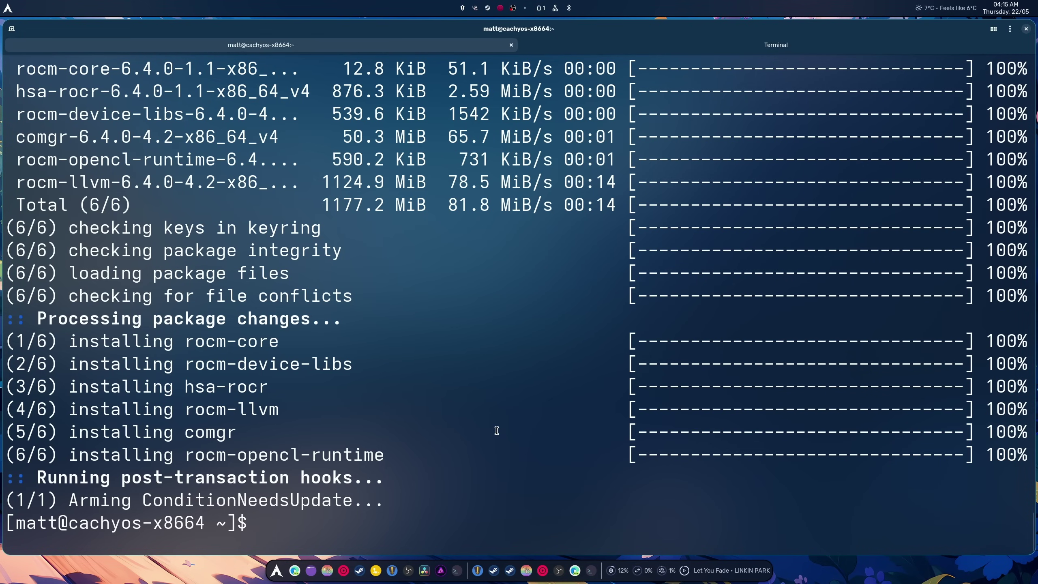
type("yay rocm-opencl")
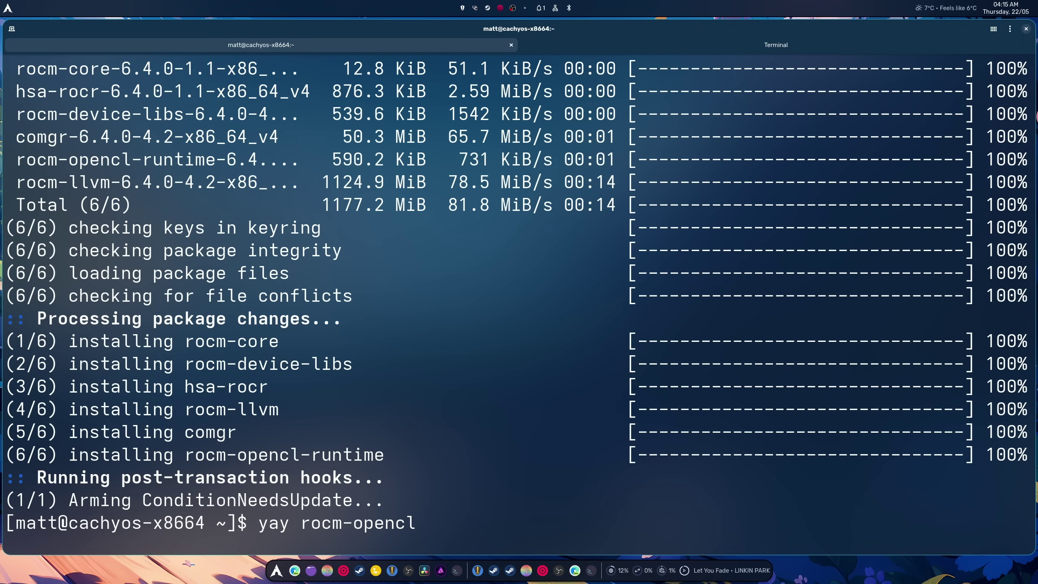
Change the command to 'sudo pacman -S rocm-opencl' and run it, finding no such package
key("Left")
key("Left")
key("Left")
key("Home")
key("Right")
key("Right")
key("Right")
key("BackSpace")
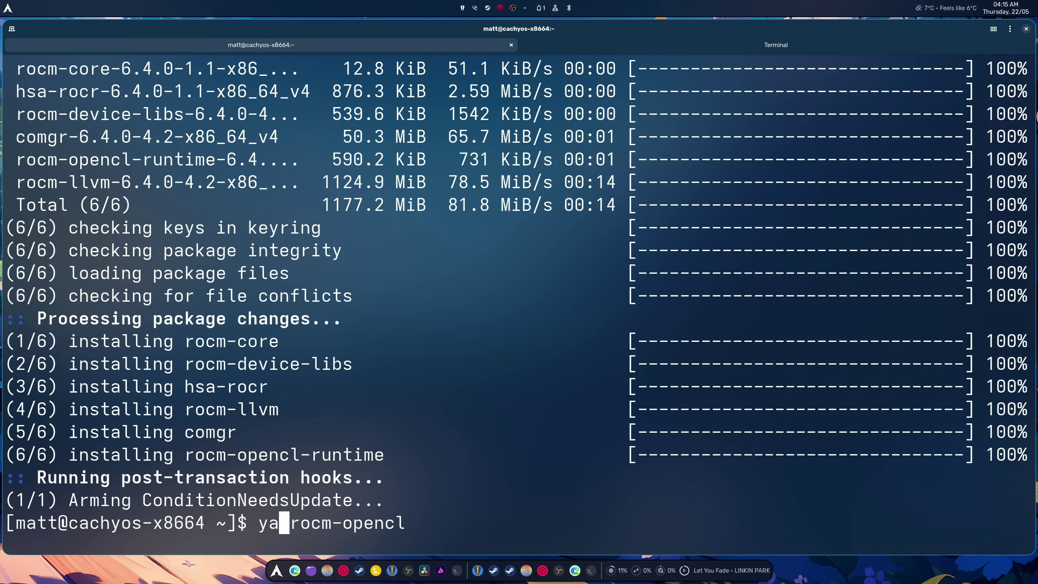
key("BackSpace")
key("BackSpace")
type("sy")
key("BackSpace")
type("ud")
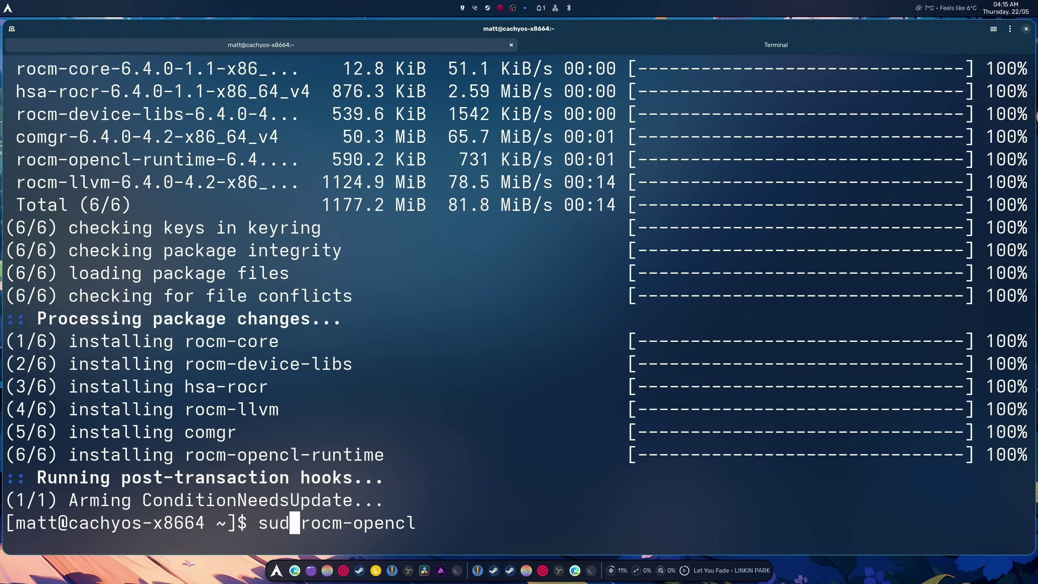
type("o p")
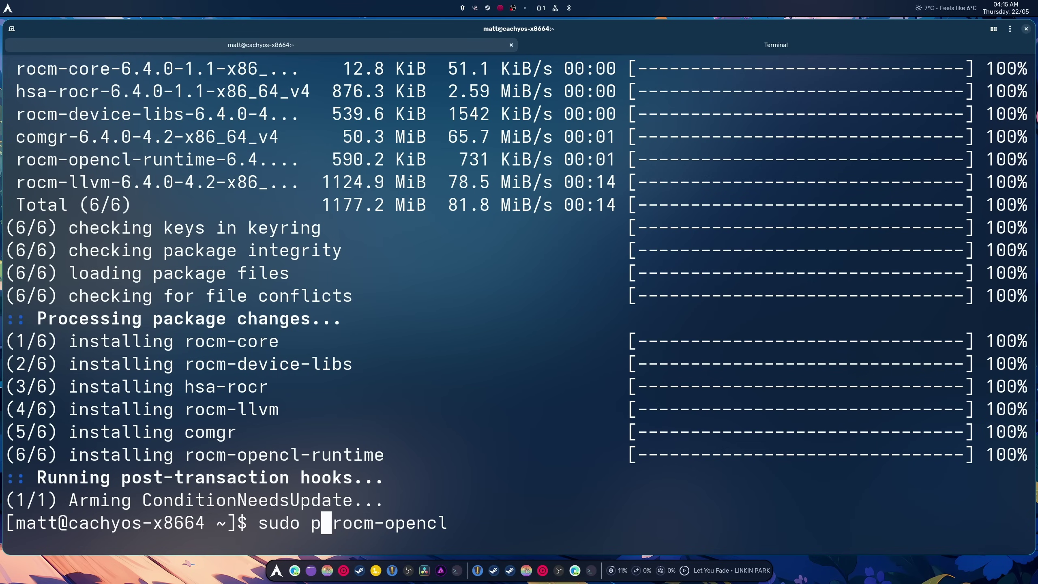
type("acman -S")
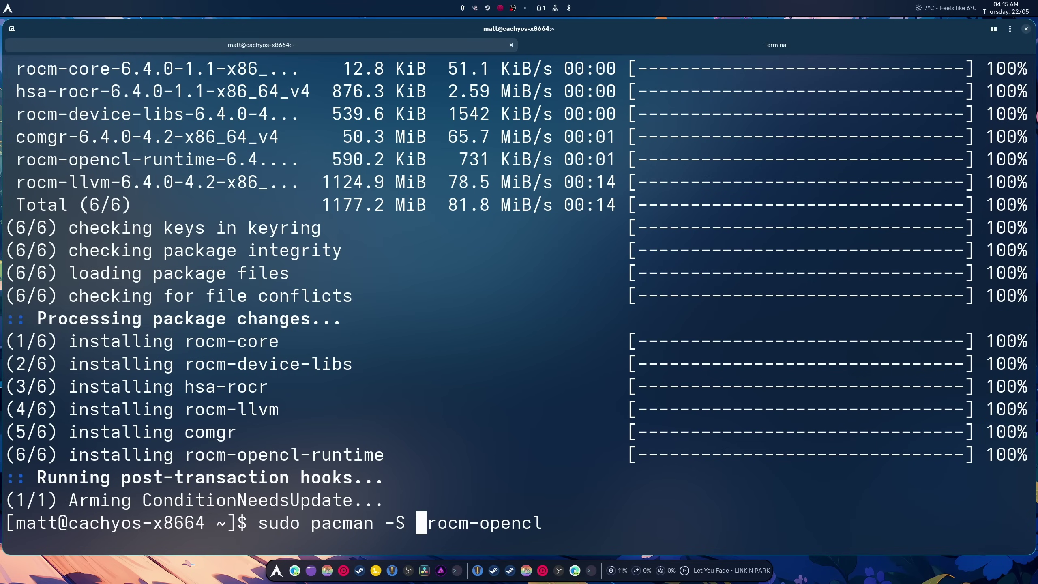
key("Return")
Rerun the command for rocm-opencl-runtime and decline reinstalling the up-to-date package
key("Up")
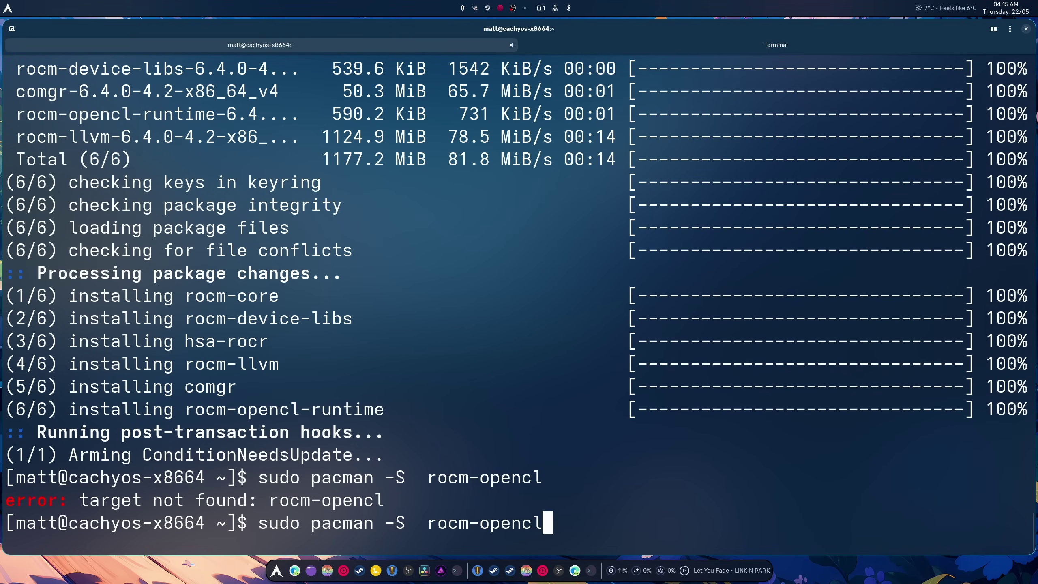
type("-runtime")
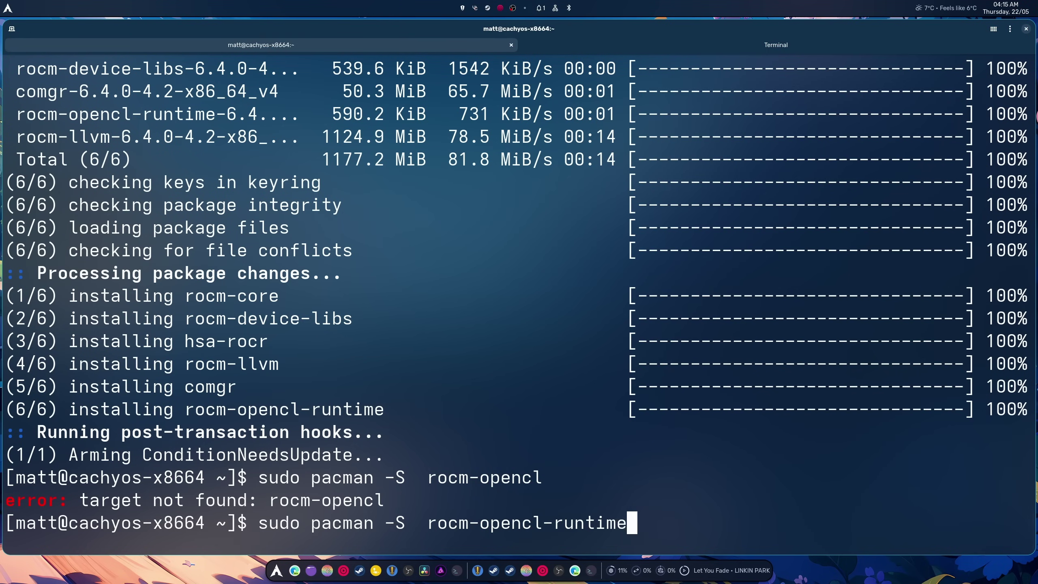
key("Return")
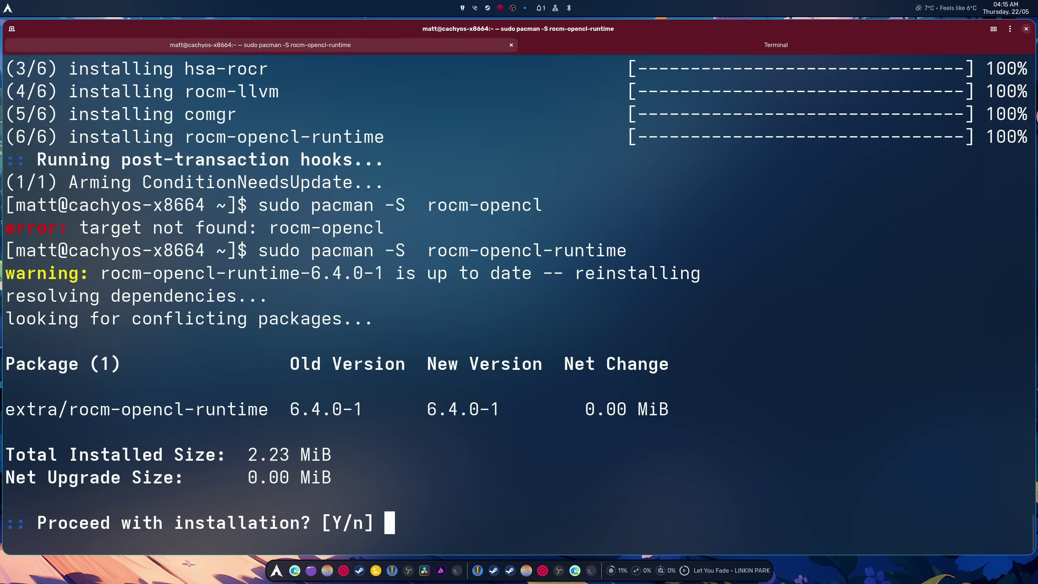
type("n")
key("Return")
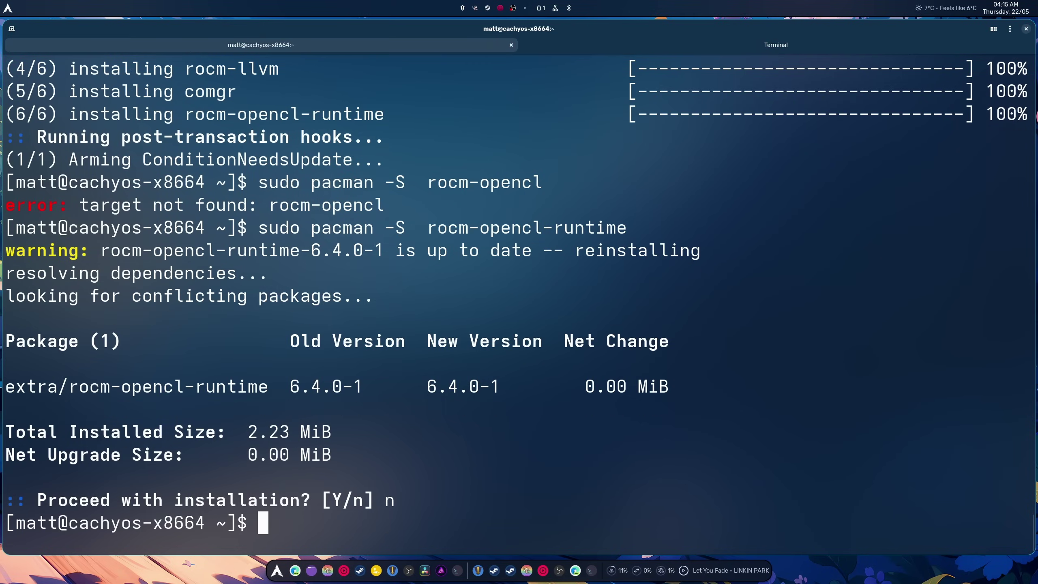
Clear the terminal and remove the duplicate '(1)' bundle entry from the browser's downloads
key("ctrl+l")
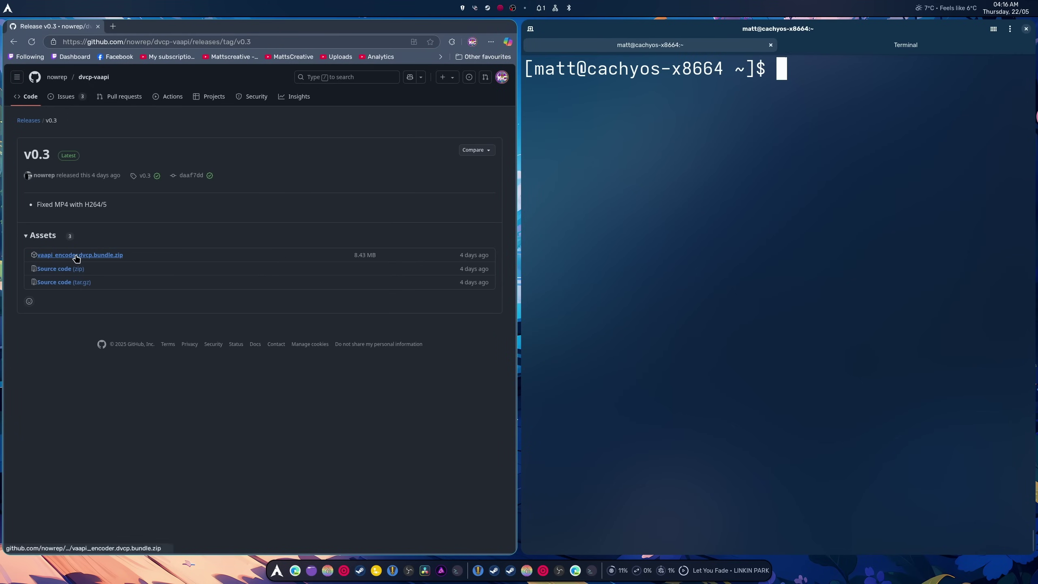
left_click(72, 256)
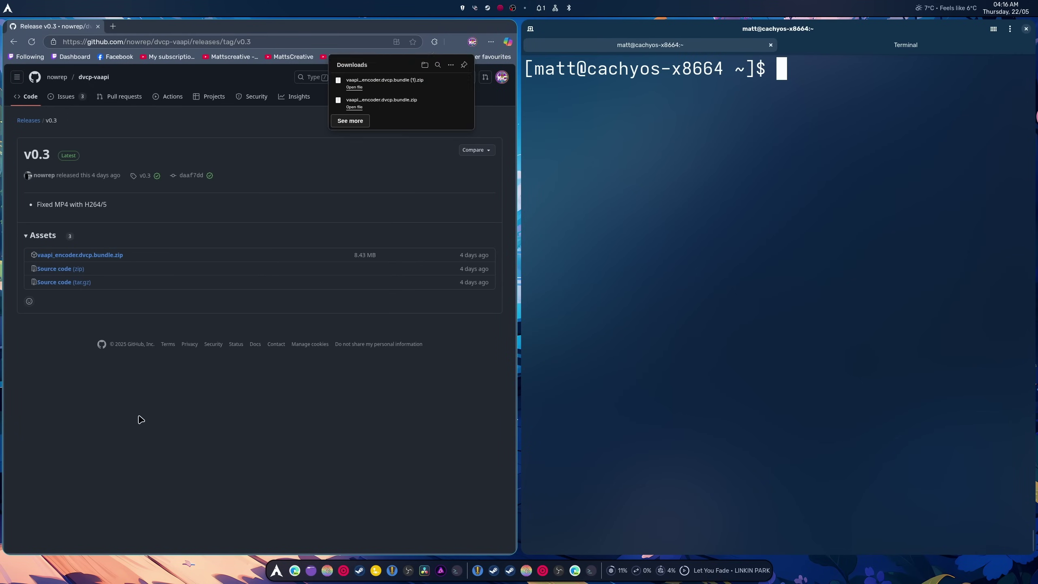
left_click(455, 82)
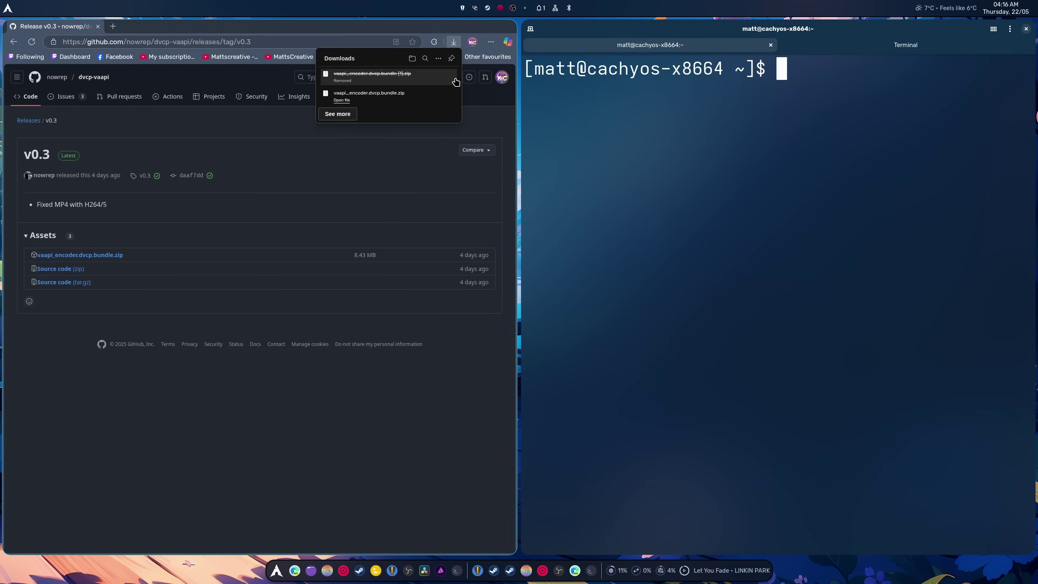
Extract vaapi_encoder.dvcp.bundle.zip into a vaapi_encoder.dvcp.bundle folder in the home folder
left_click(446, 98)
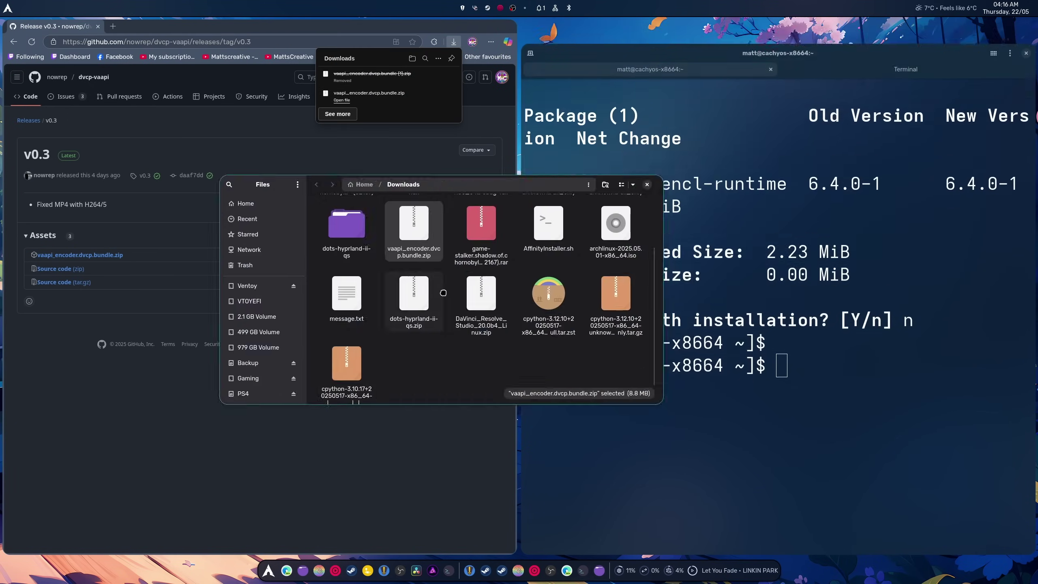
key("super+q")
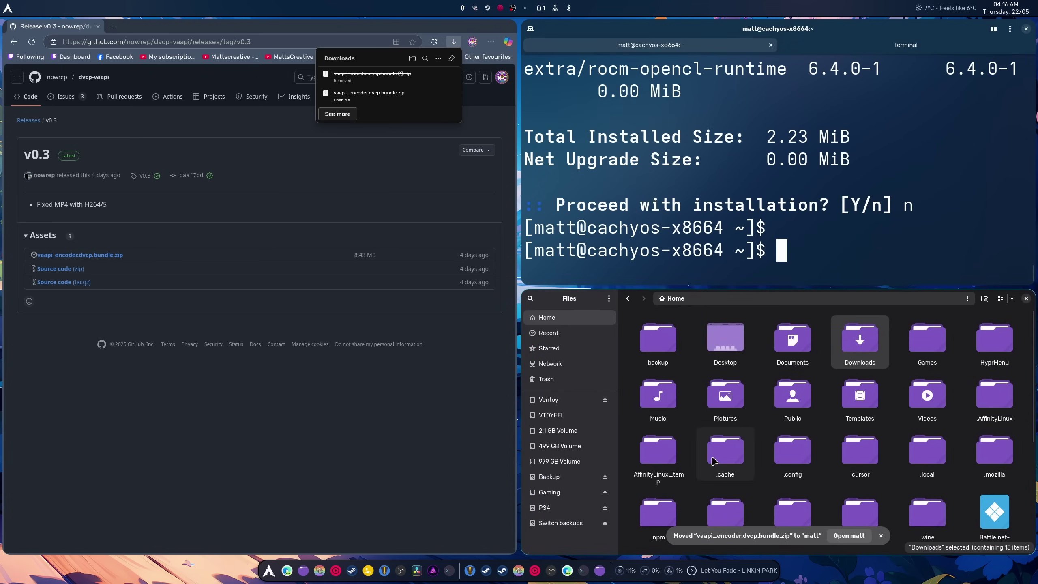
scroll(906, 464, "down", 3)
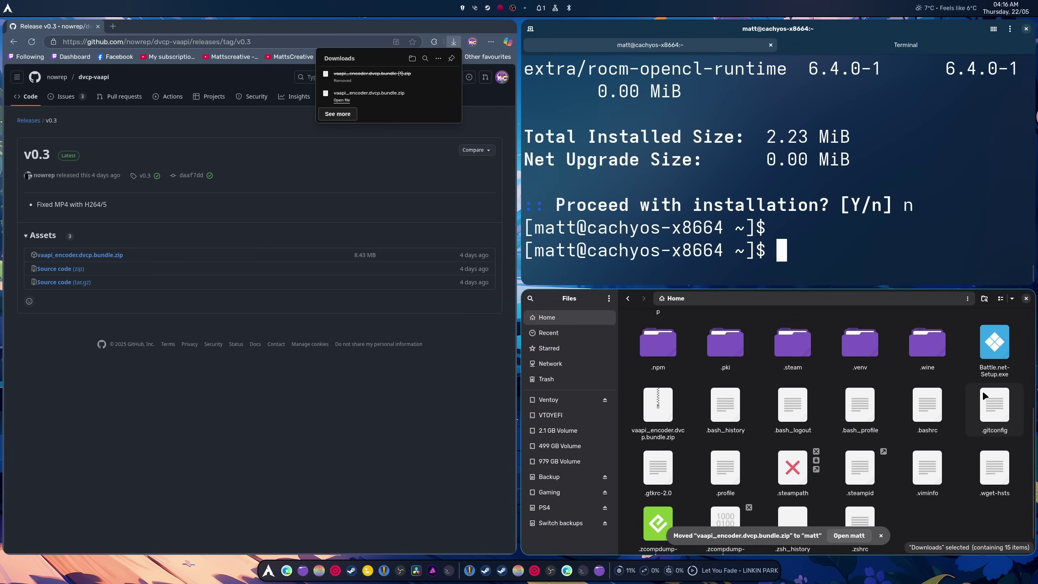
right_click(662, 396)
left_click(677, 402)
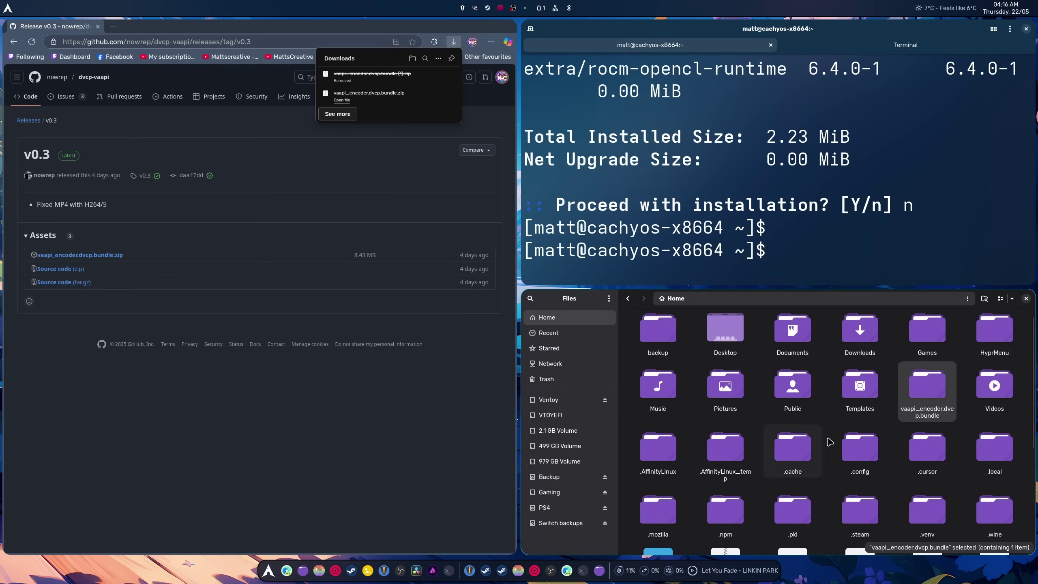
left_click(301, 312)
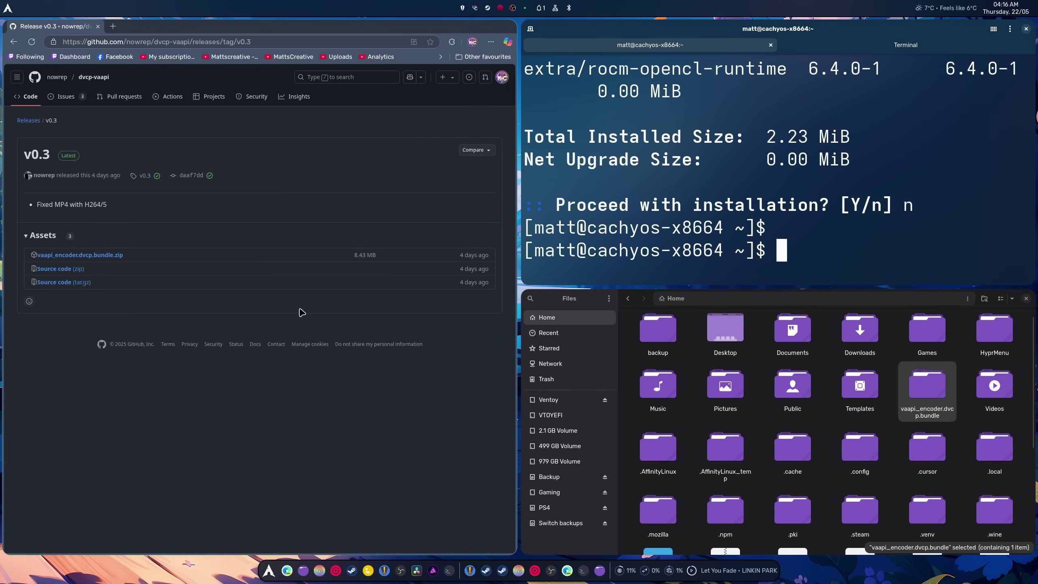
right_click(920, 386)
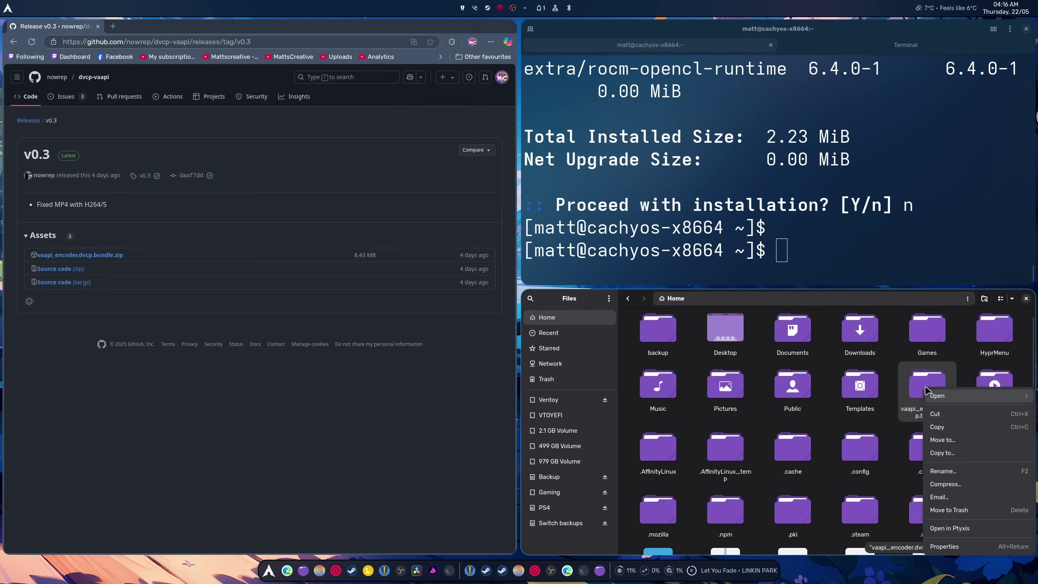
left_click(903, 429)
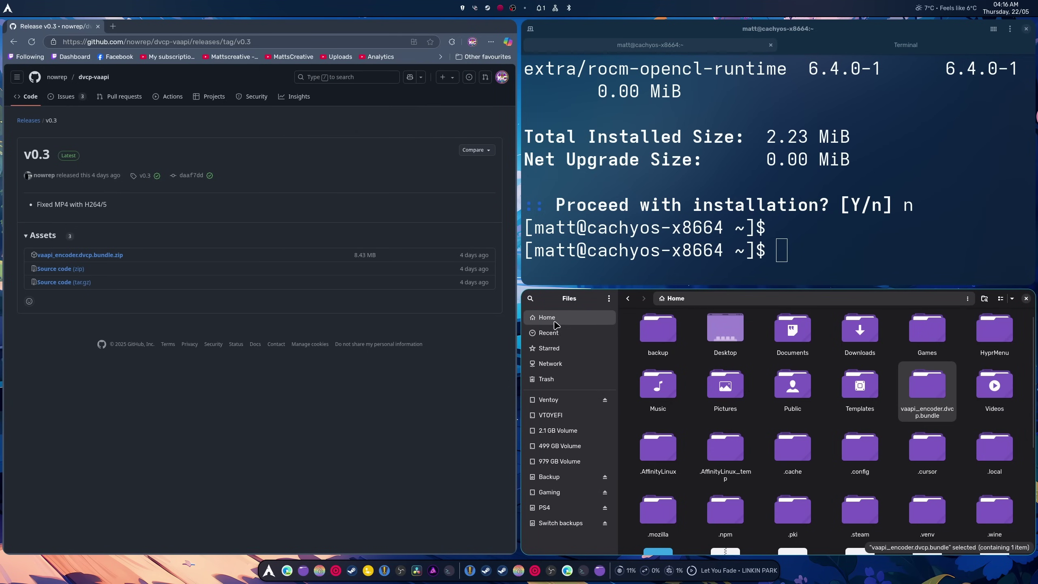
Navigate Files to the /opt/resolve folder
key("slash")
type("/opt/")
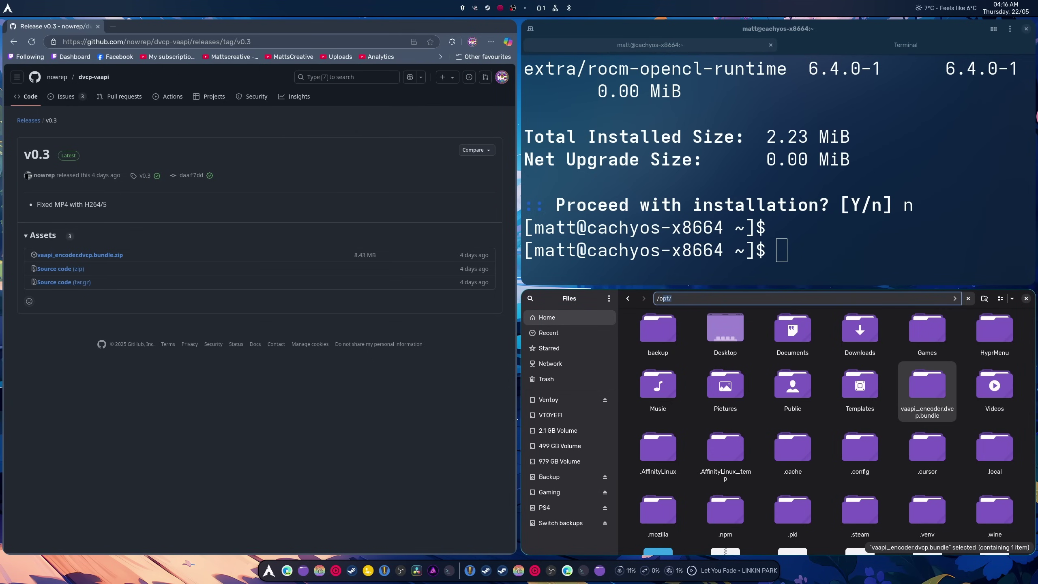
key("Return")
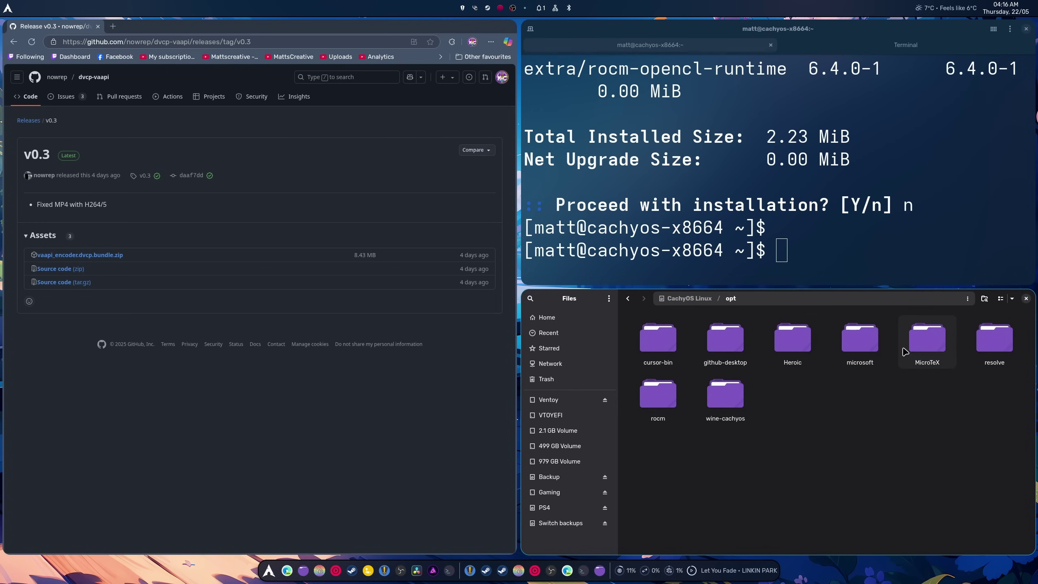
double_click(995, 341)
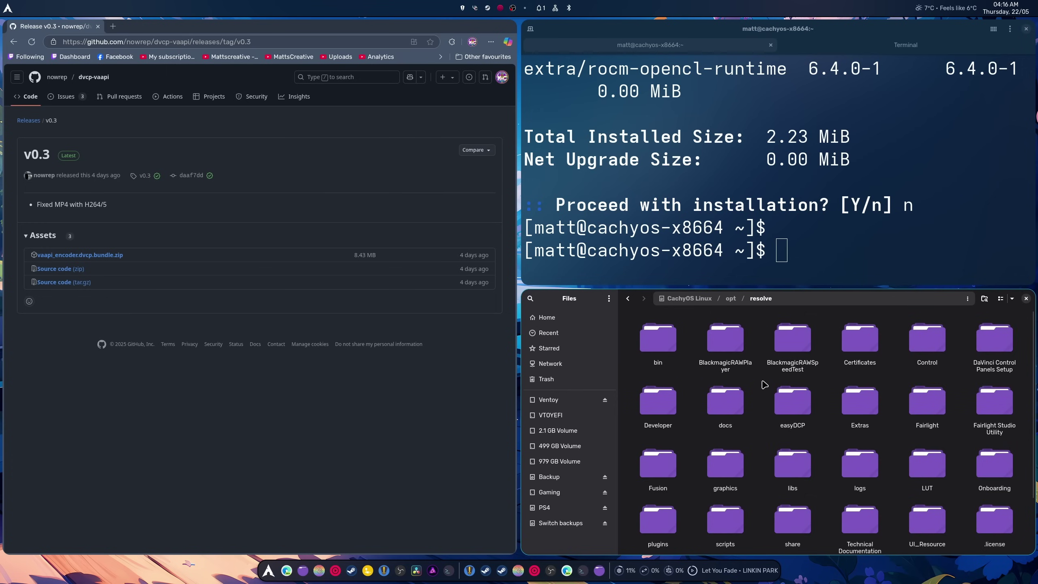
scroll(762, 391, "down", 2)
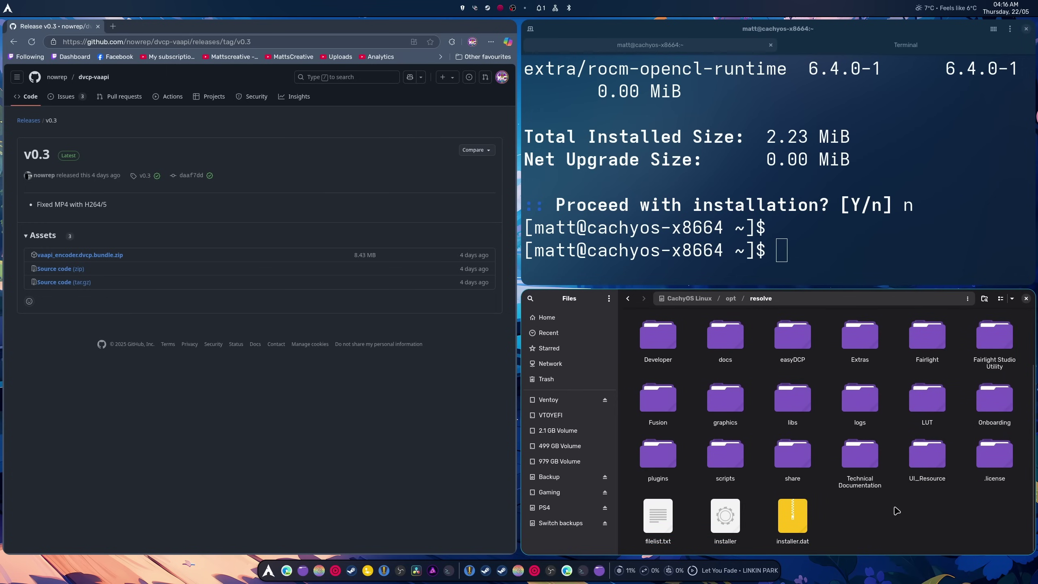
right_click(854, 517)
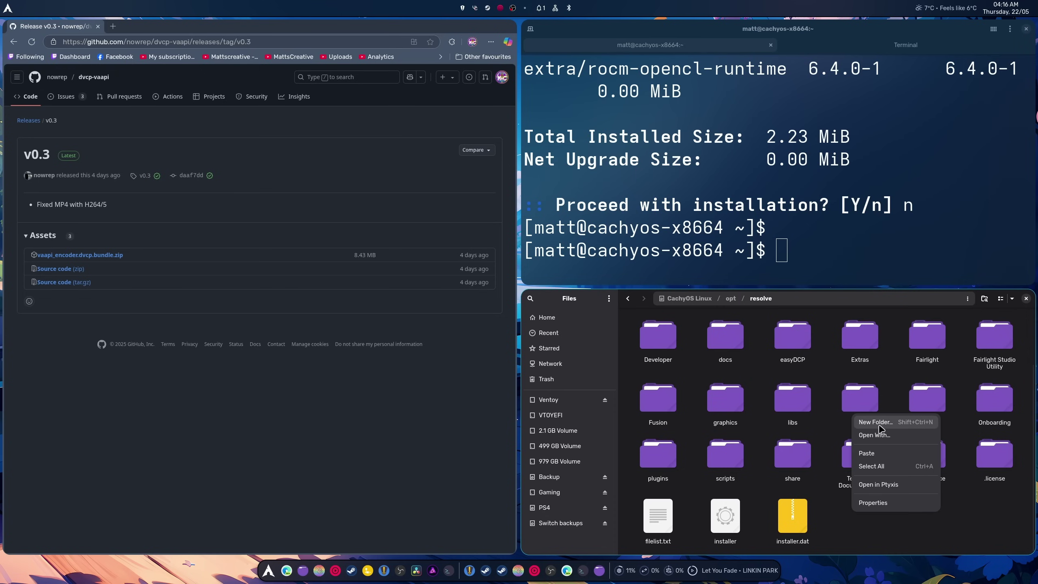
left_click(430, 290)
left_click(30, 98)
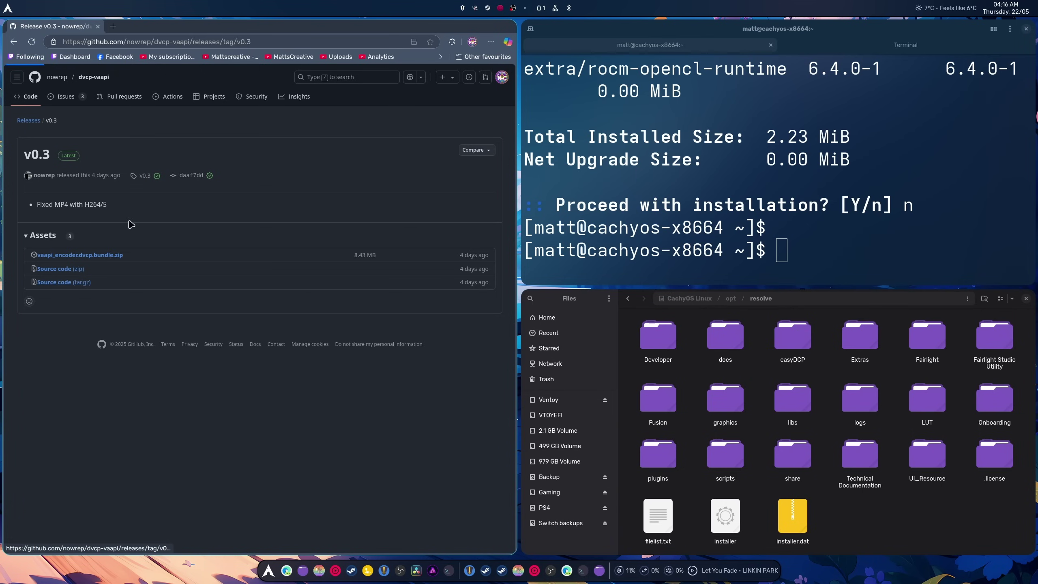
scroll(106, 469, "down", 3)
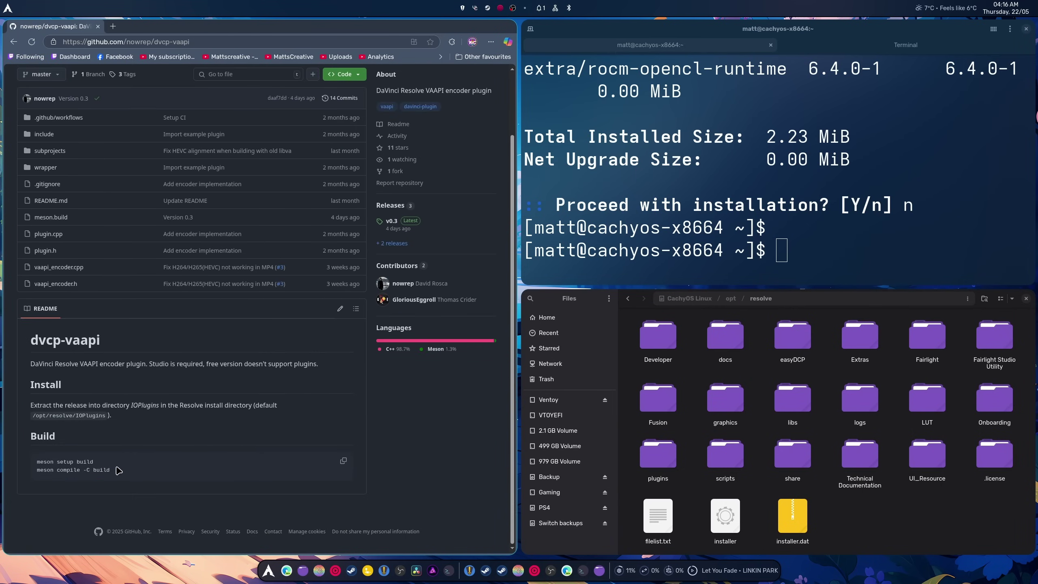
Create an IOPlugins folder in /opt/resolve and paste vaapi_encoder.dvcp.bundle into it
right_click(848, 516)
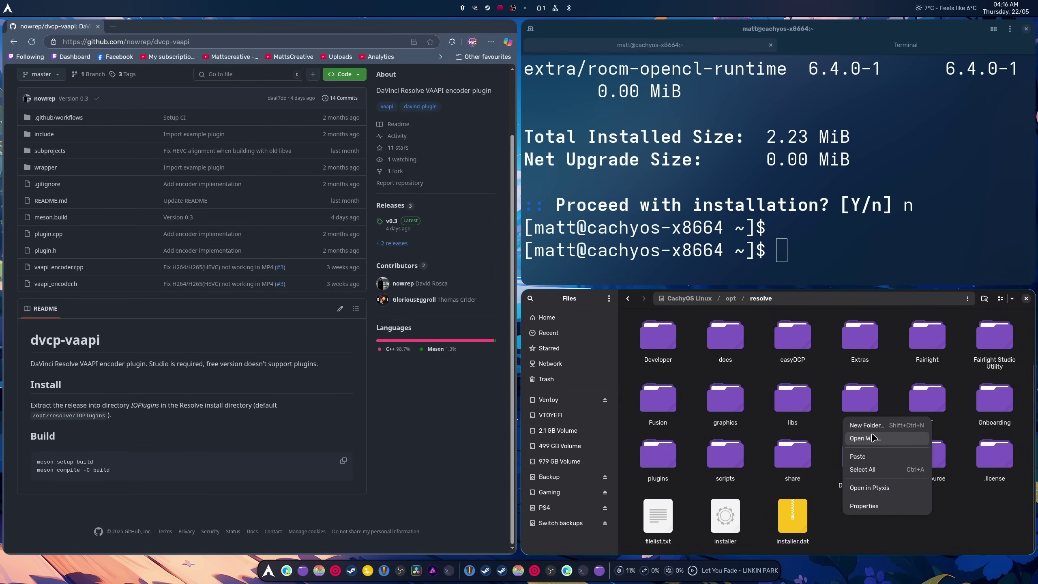
left_click(864, 425)
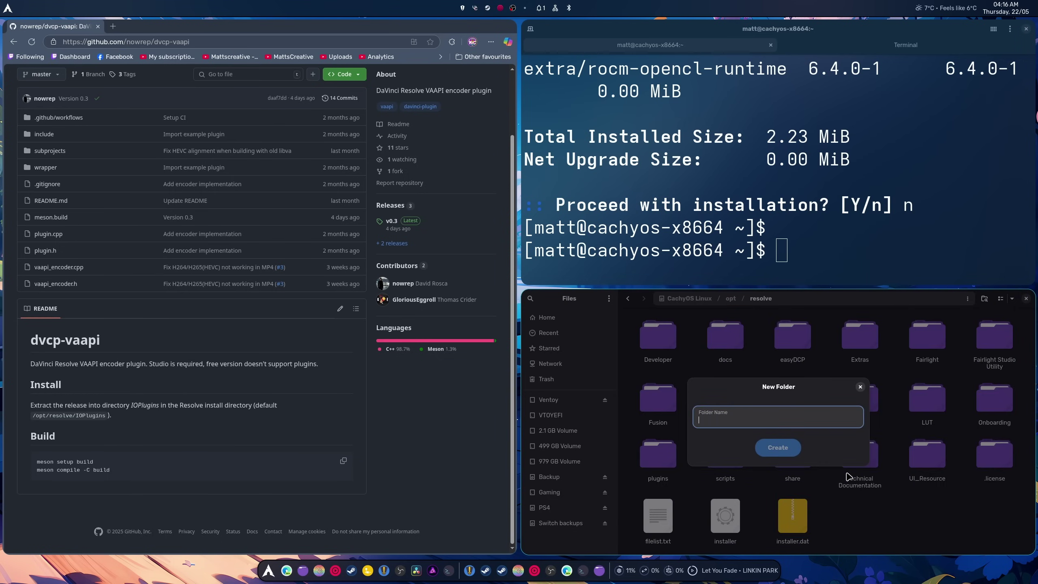
type("IOPlugins")
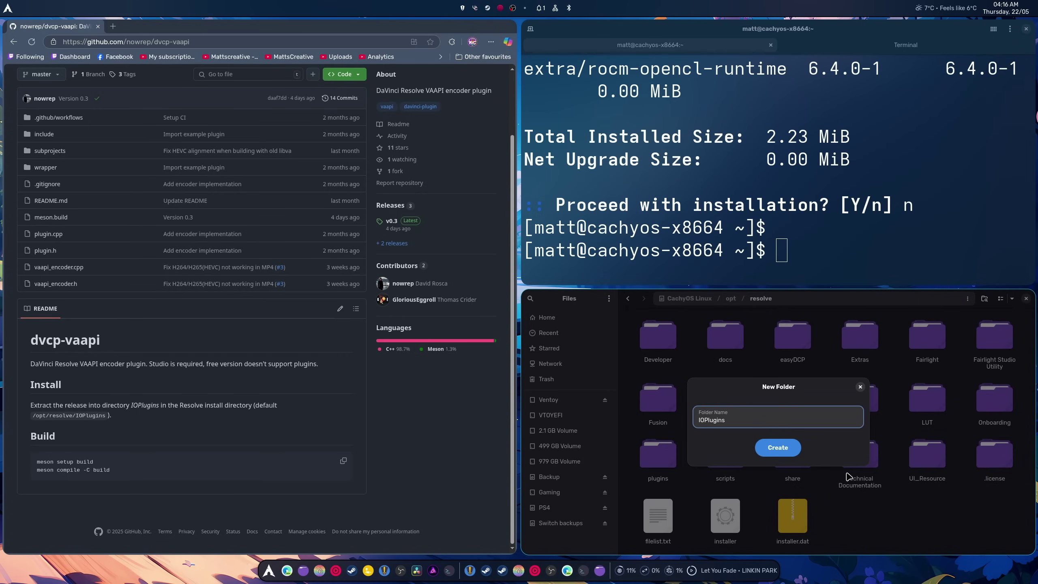
key("Return")
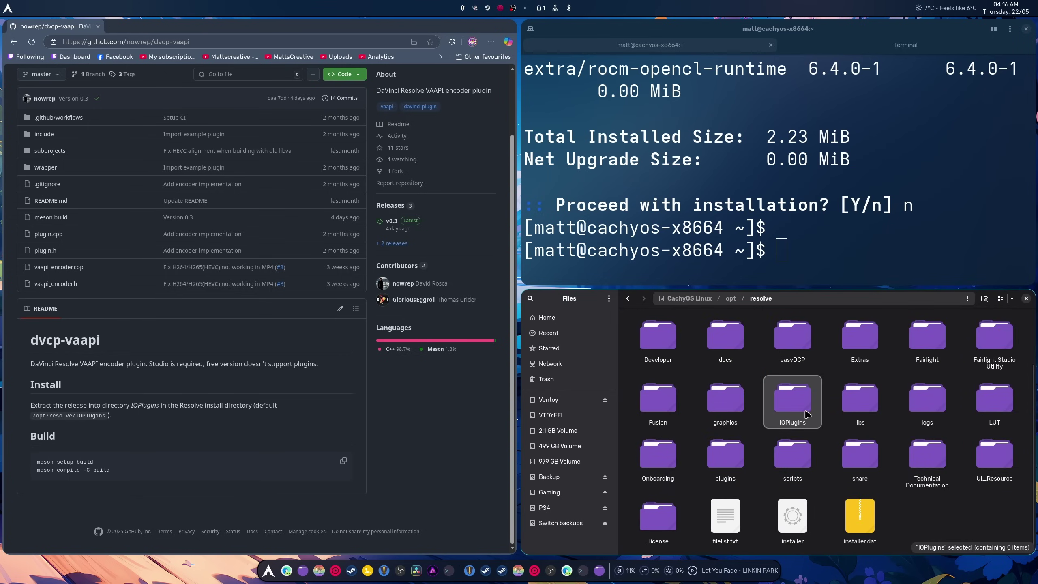
double_click(806, 415)
right_click(805, 415)
left_click(760, 367)
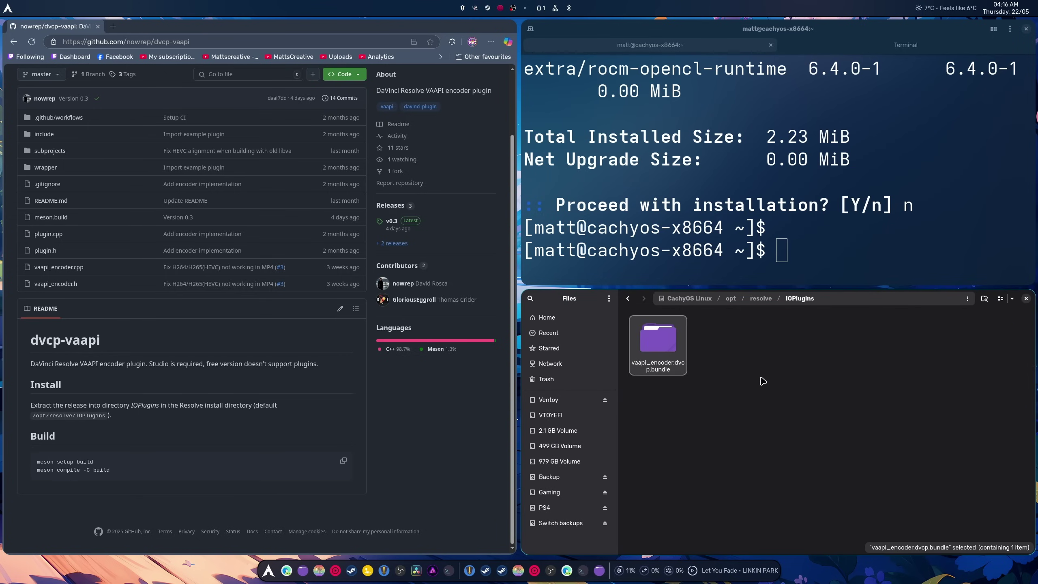
Check the bundle's Contents, close Files, Terminal and GitHub, and launch DaVinci Resolve Studio 20
double_click(653, 345)
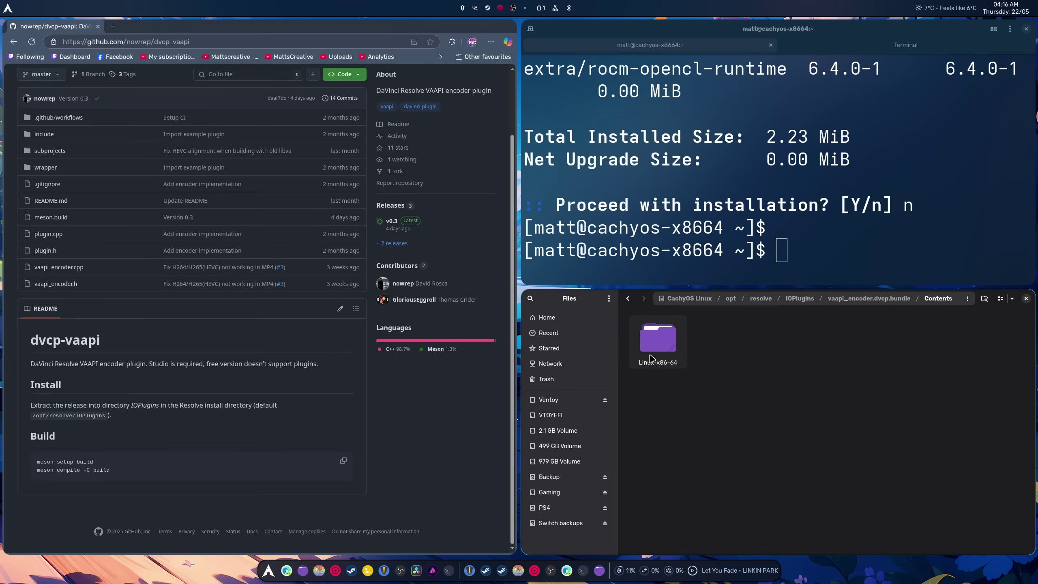
double_click(651, 354)
left_click(1026, 298)
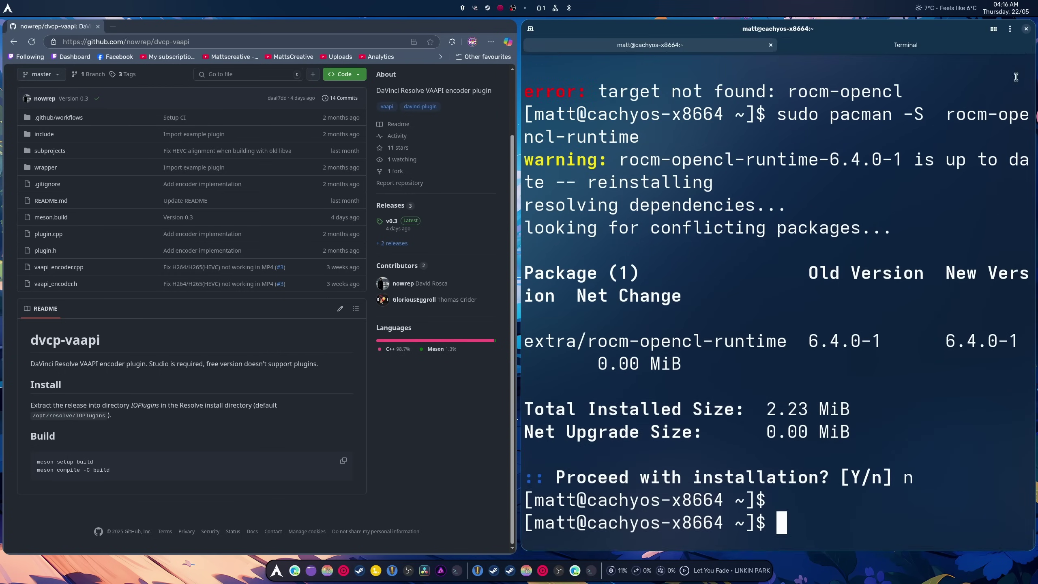
left_click(1025, 30)
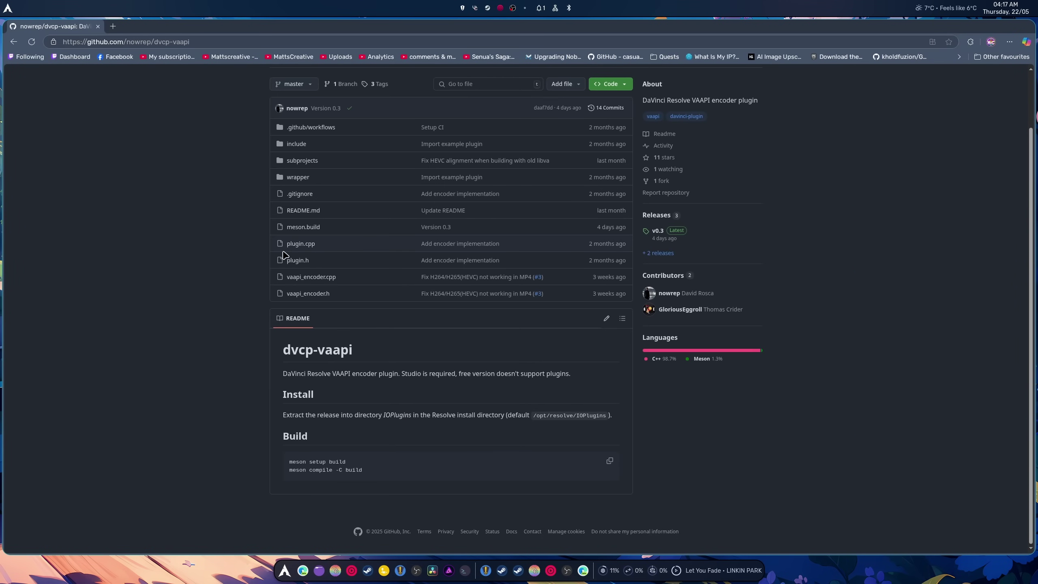
key("ctrl+w")
left_click(423, 571)
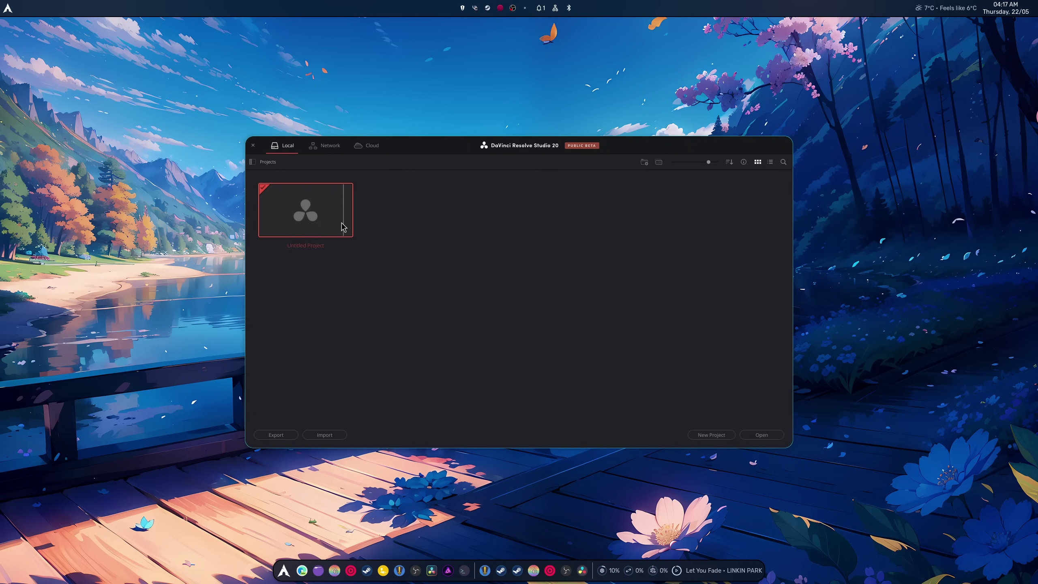
Create a new project named 1440p and review its Project Settings without changes
double_click(319, 211)
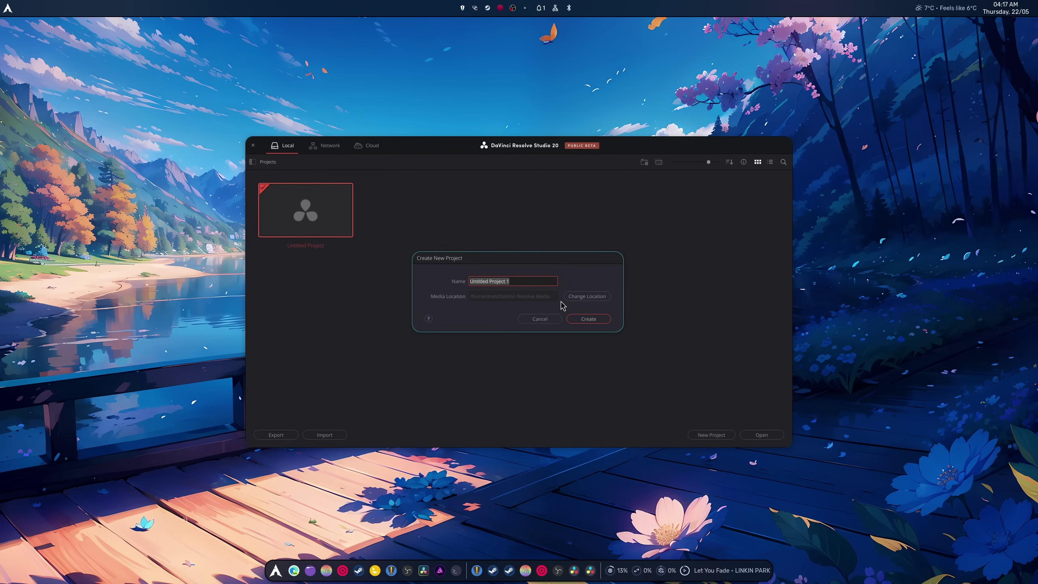
type("1440p")
key("Return")
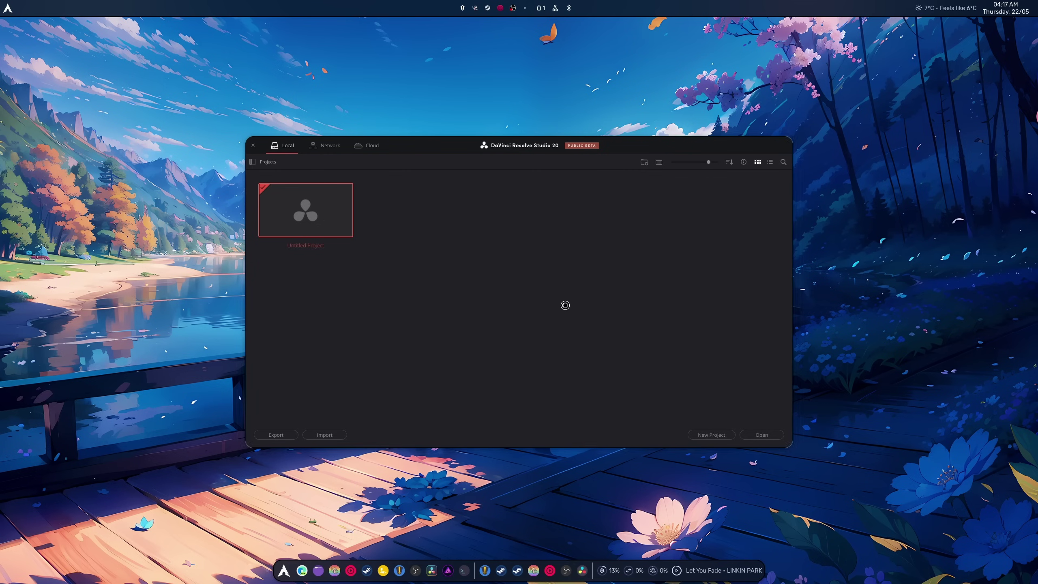
left_click(1022, 546)
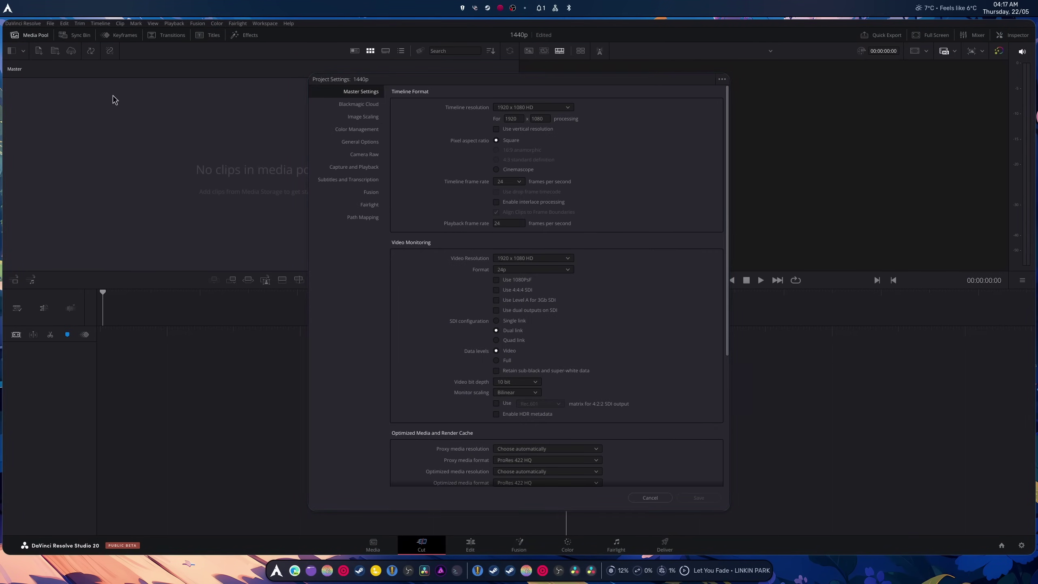
left_click(645, 497)
Show the Memory and GPU section of Resolve's Preferences
left_click(19, 24)
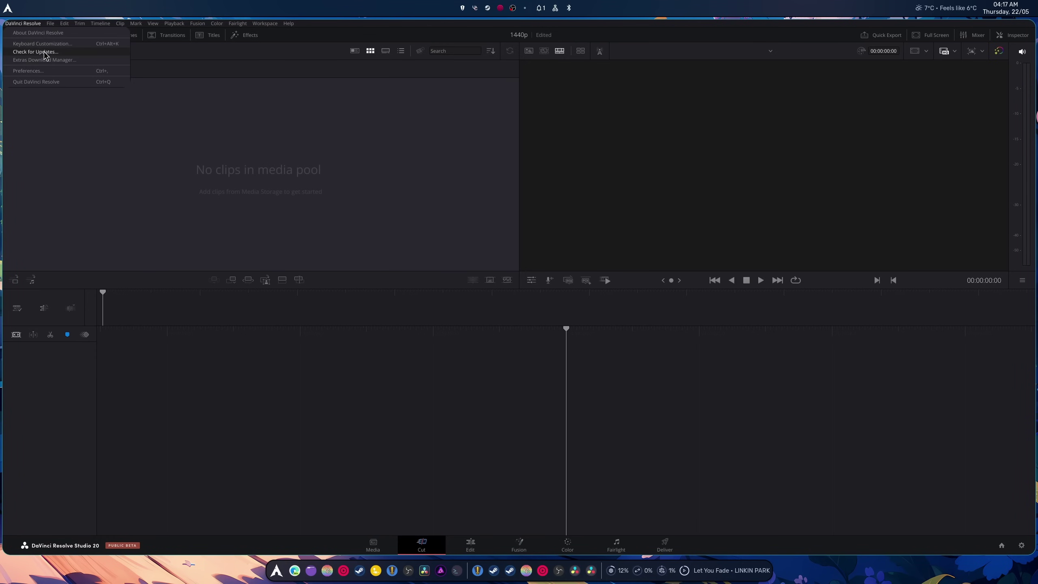
left_click(58, 73)
left_click(382, 166)
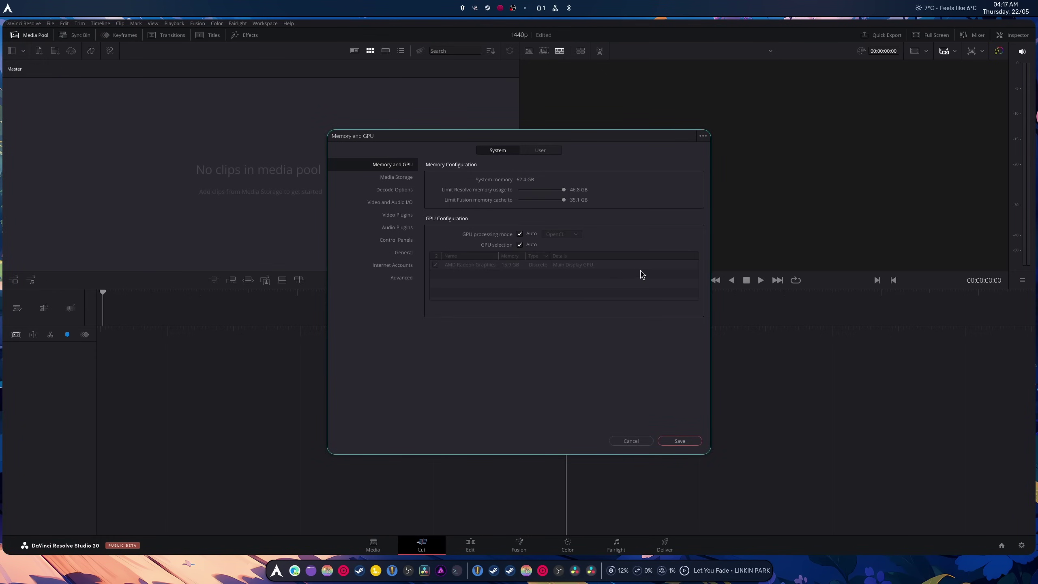
Save Preferences, then set the Deliver codec to VAAPI H.265 with YUV 420 8-bit type
left_click(680, 442)
left_click(666, 543)
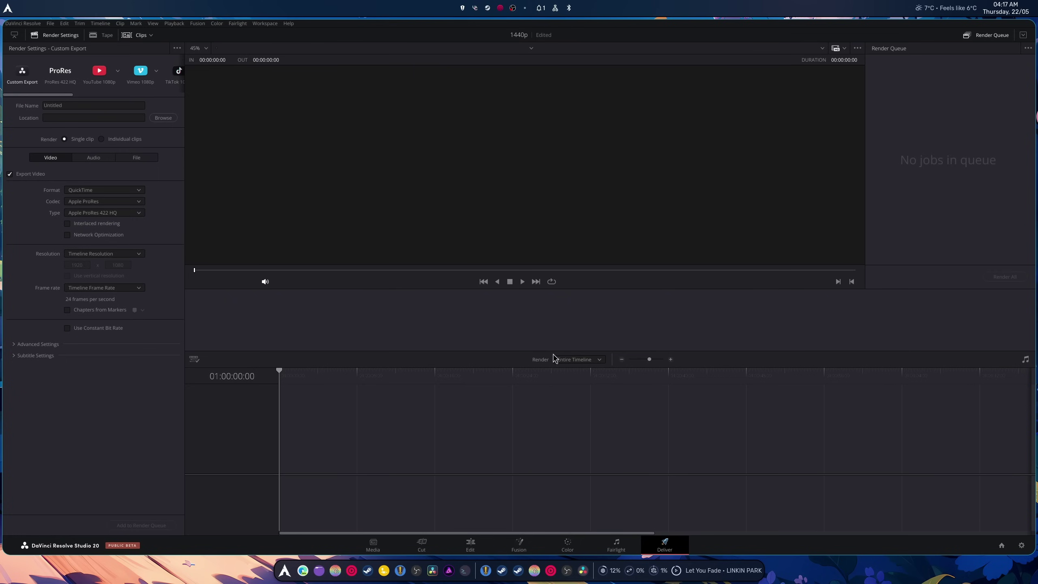
left_click(101, 201)
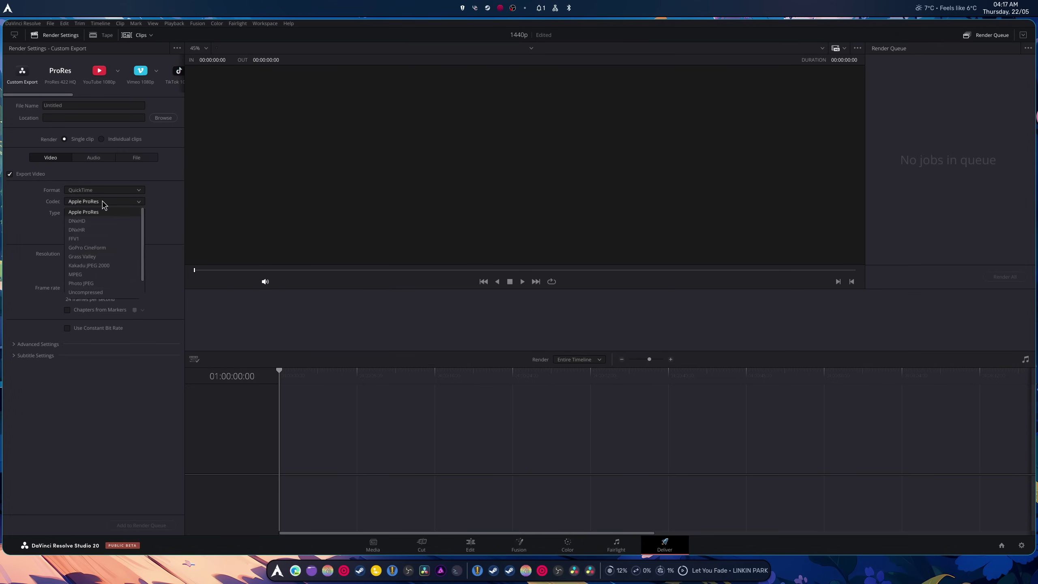
scroll(94, 289, "down", 1)
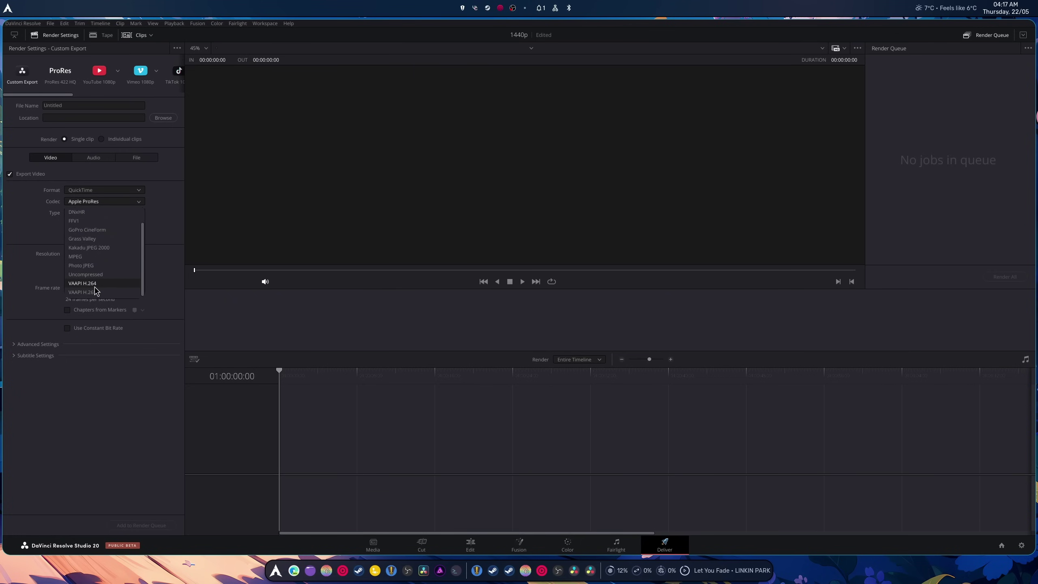
left_click(109, 294)
left_click(114, 215)
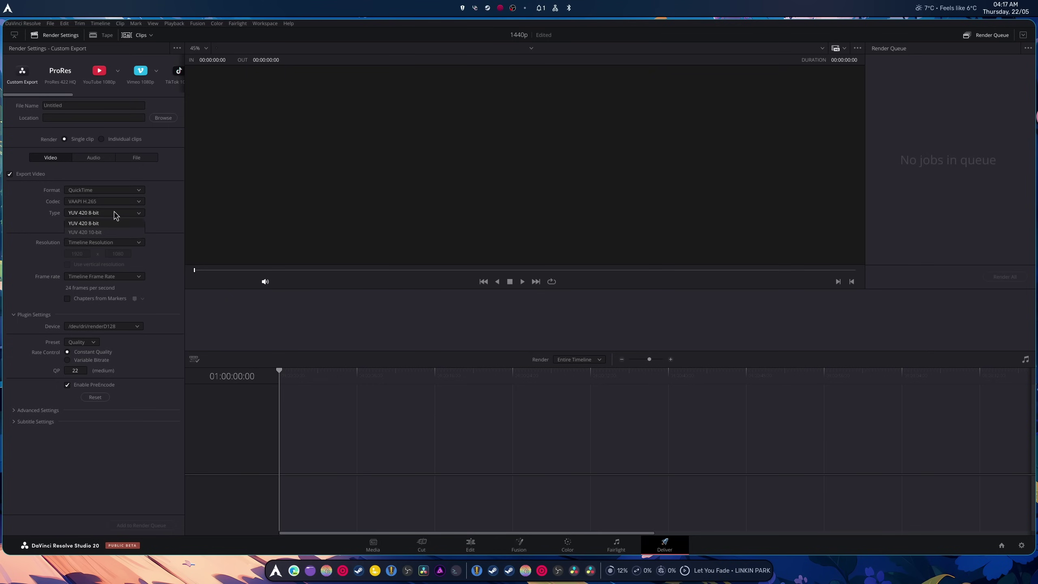
left_click(115, 215)
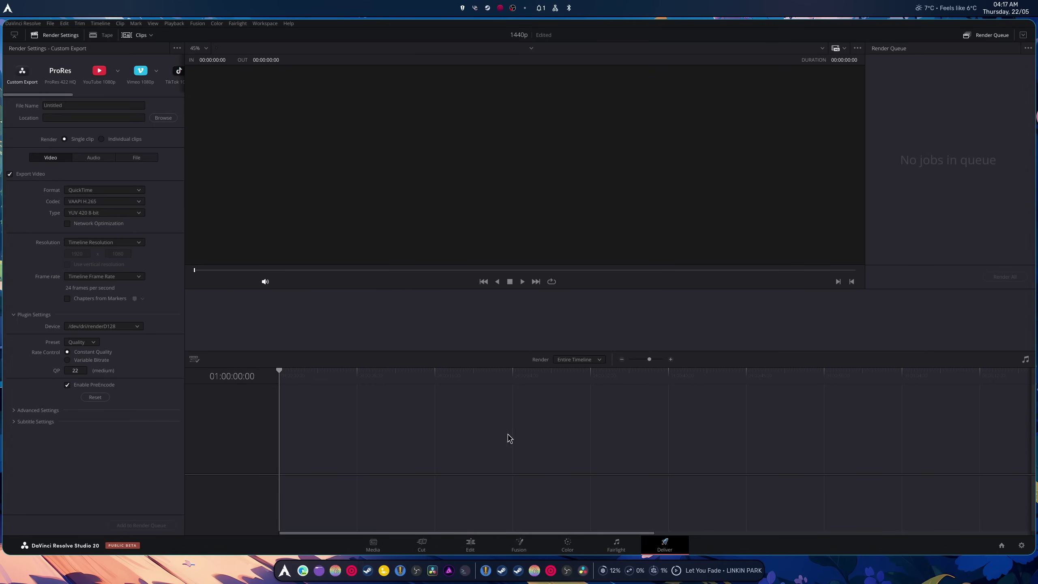
Import the screen-recording .mkv from Videos/clips into the Media Pool and drag it onto a new timeline
left_click(469, 545)
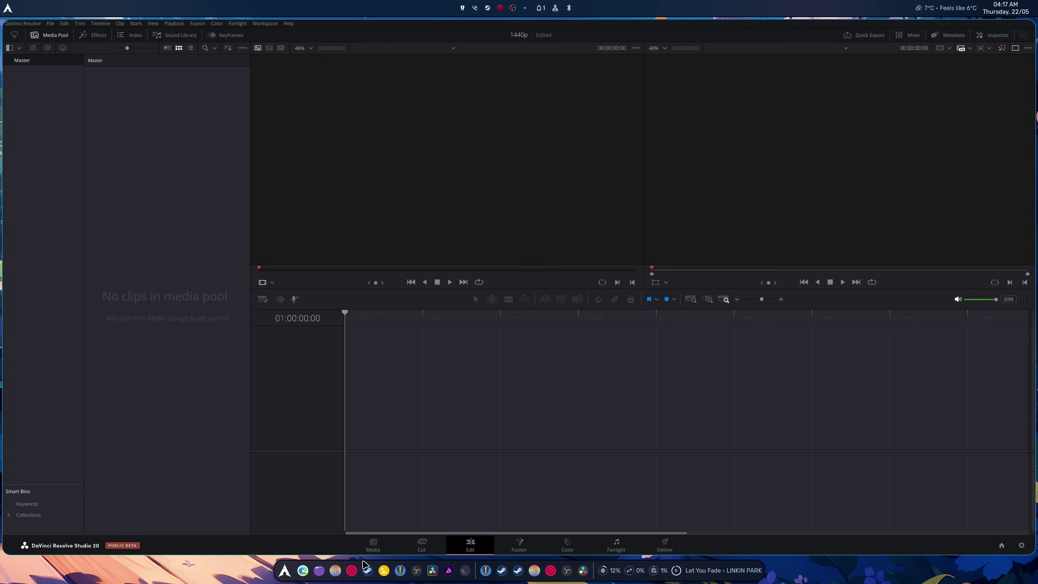
right_click(100, 220)
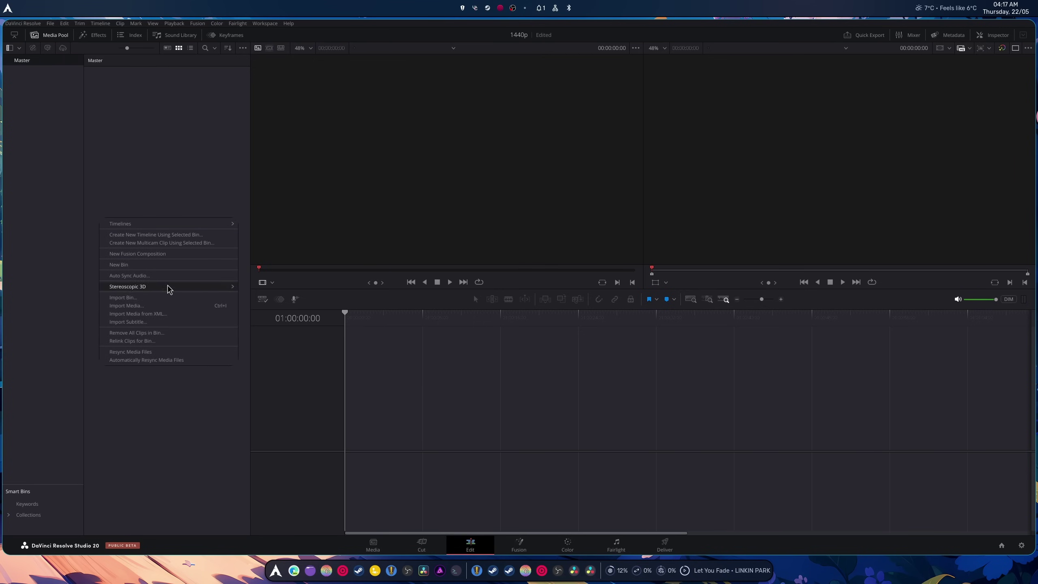
left_click(169, 306)
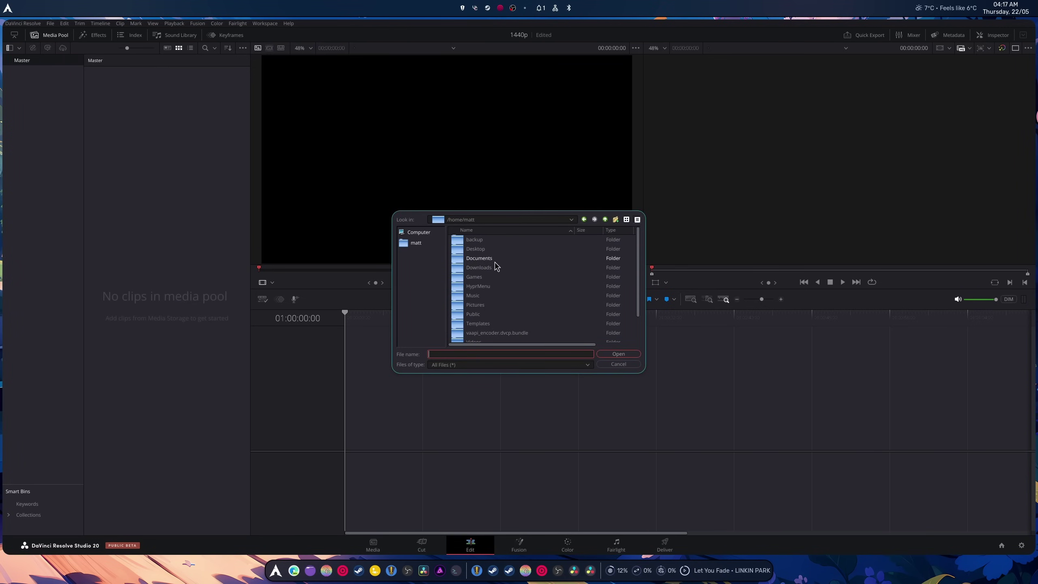
scroll(489, 326, "down", 1)
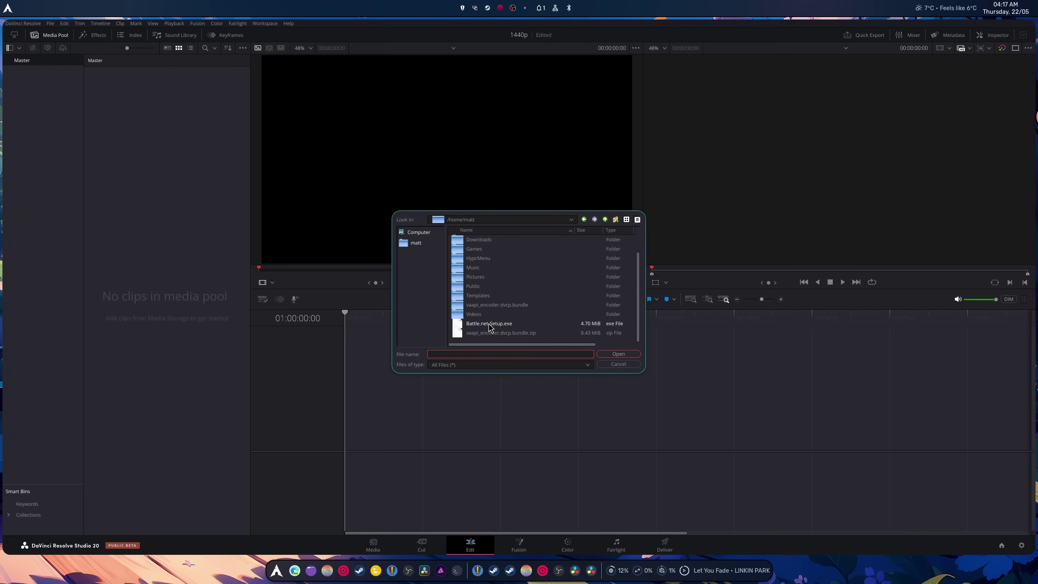
double_click(487, 321)
double_click(476, 241)
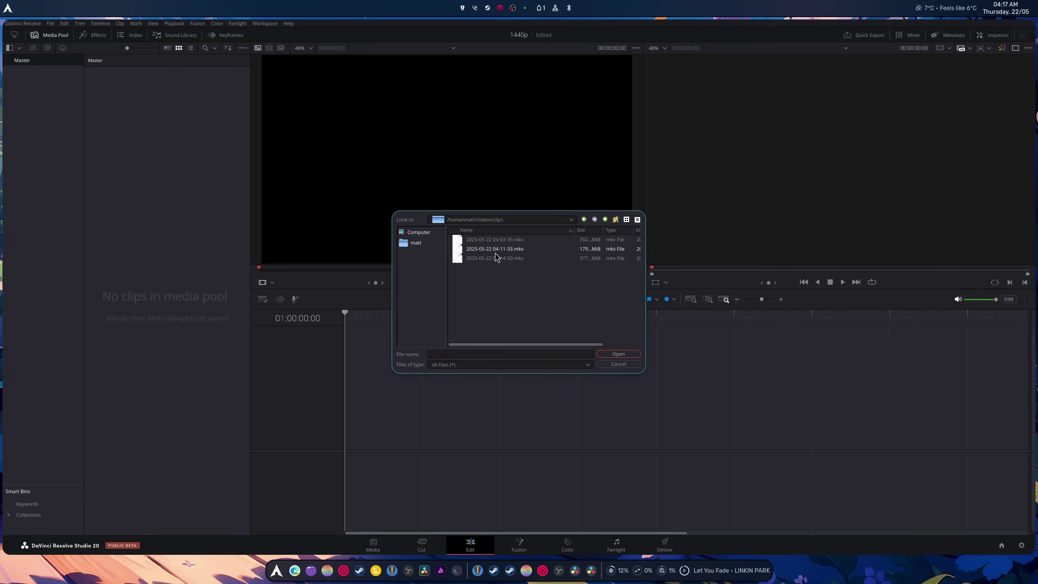
double_click(503, 242)
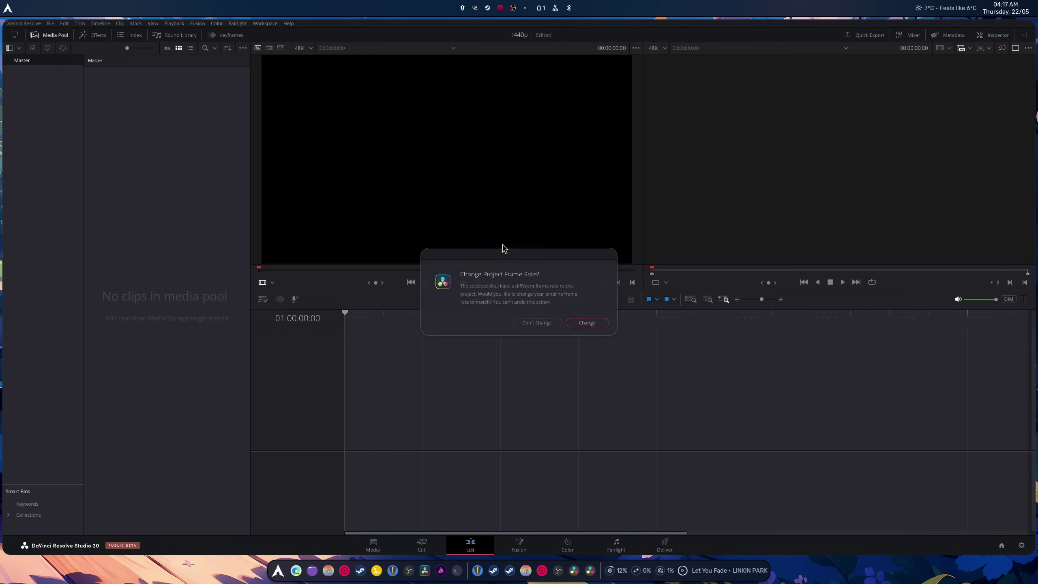
left_click(588, 324)
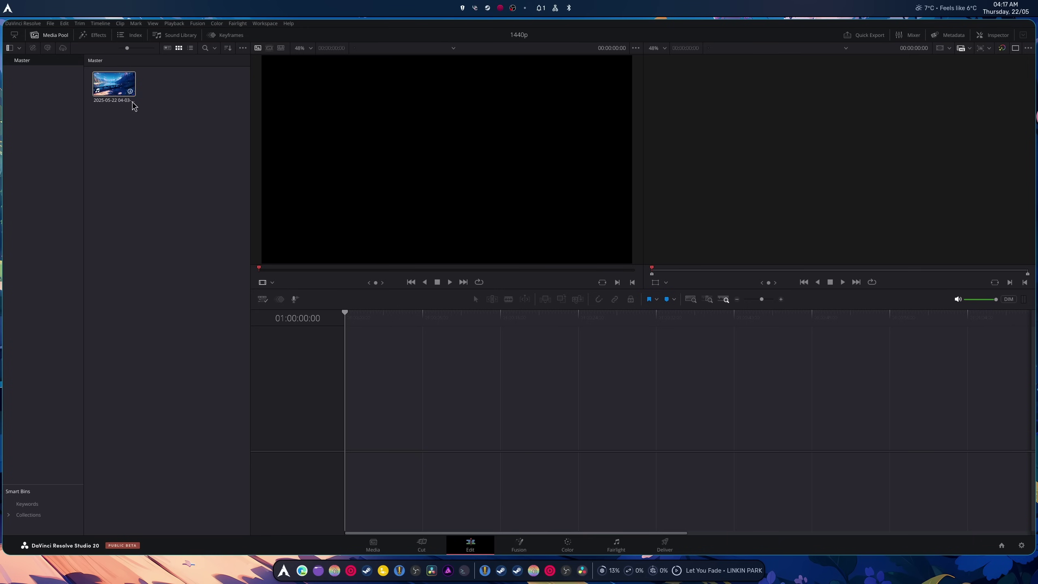
mouse_move(132, 103)
left_mouse_down()
mouse_move(423, 438)
mouse_move(350, 438)
left_mouse_up()
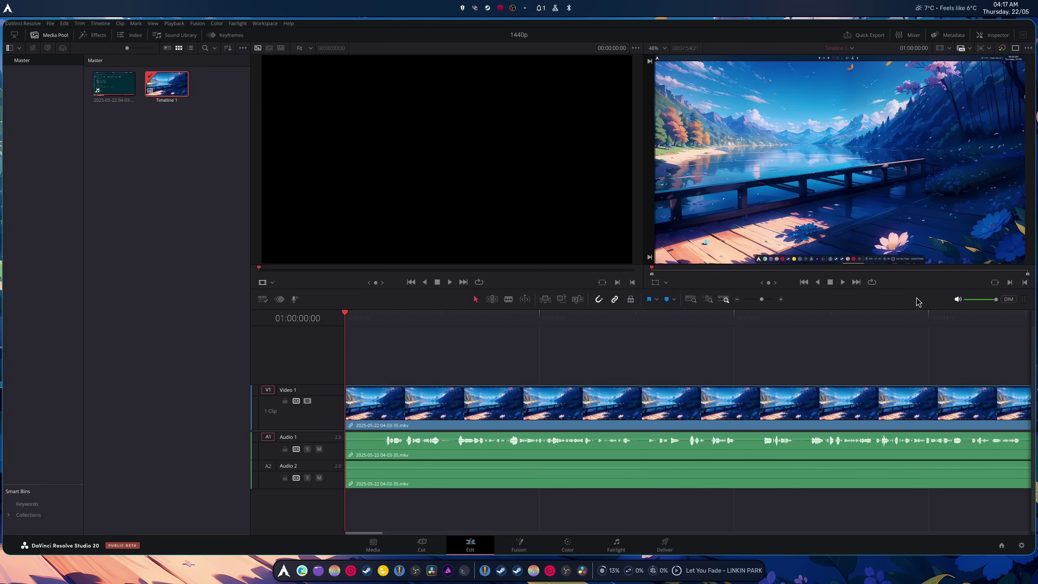
Use a single viewer, zoom to fit the clip, and play Timeline 1 briefly to 01:00:03:52
left_click(1015, 50)
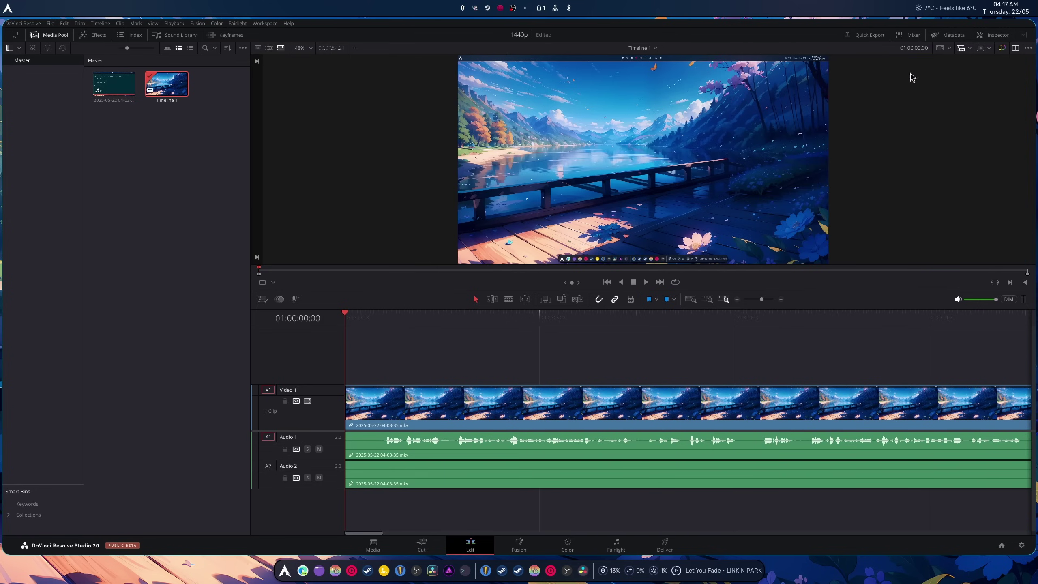
left_click_drag(759, 302, 744, 301)
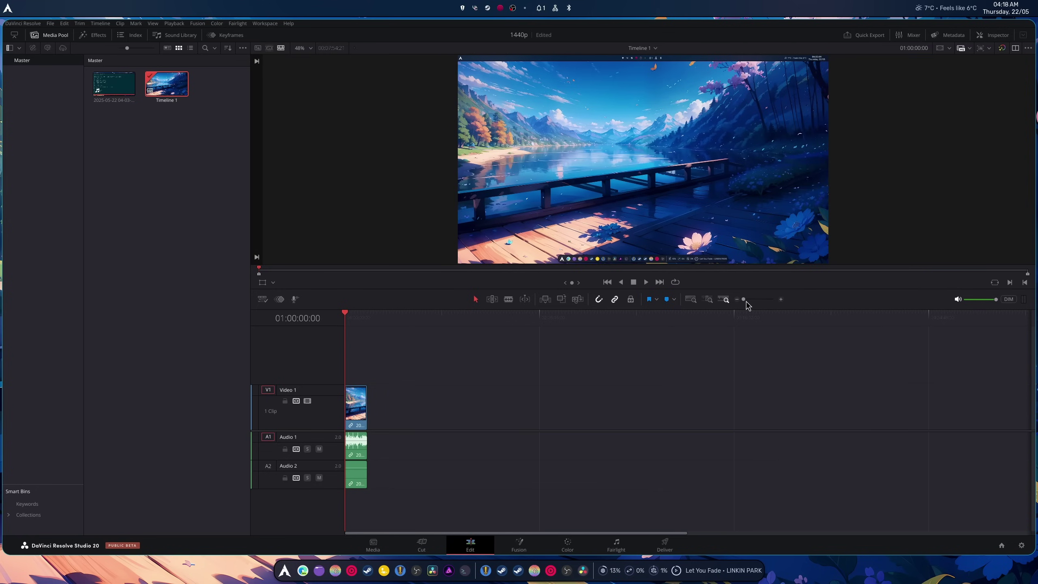
left_click(781, 299)
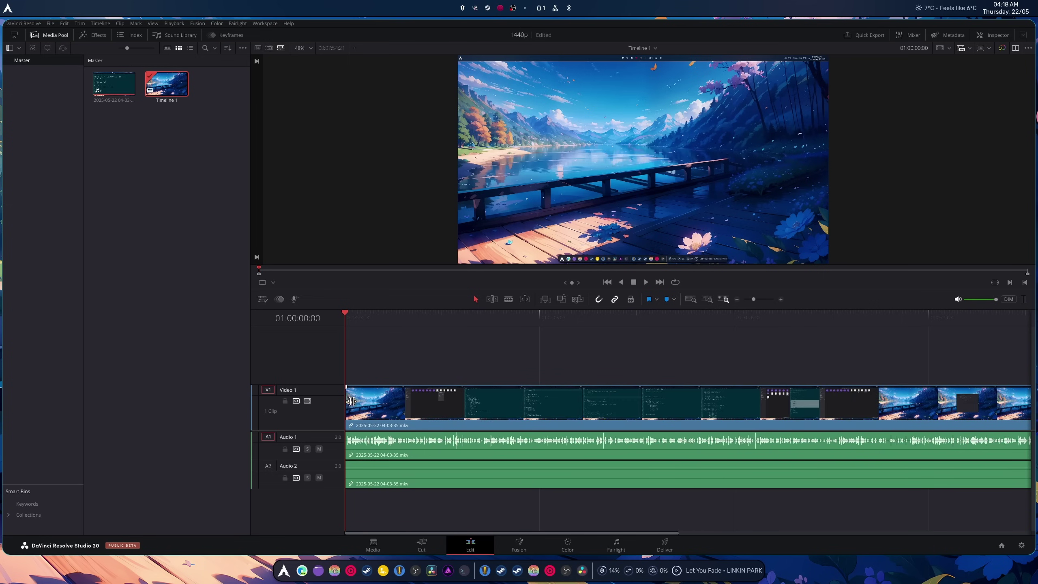
left_click(646, 283)
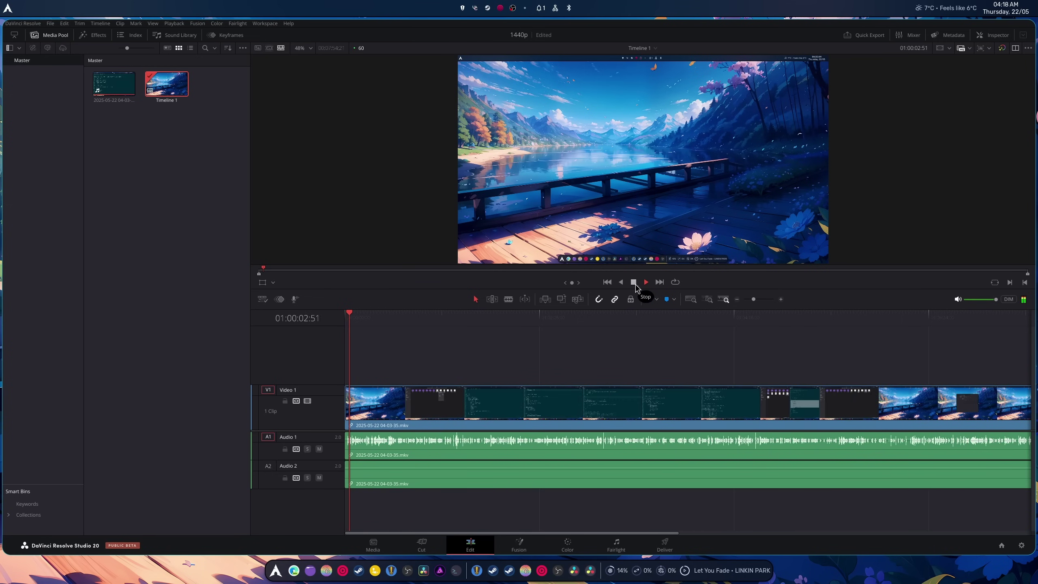
left_click(633, 283)
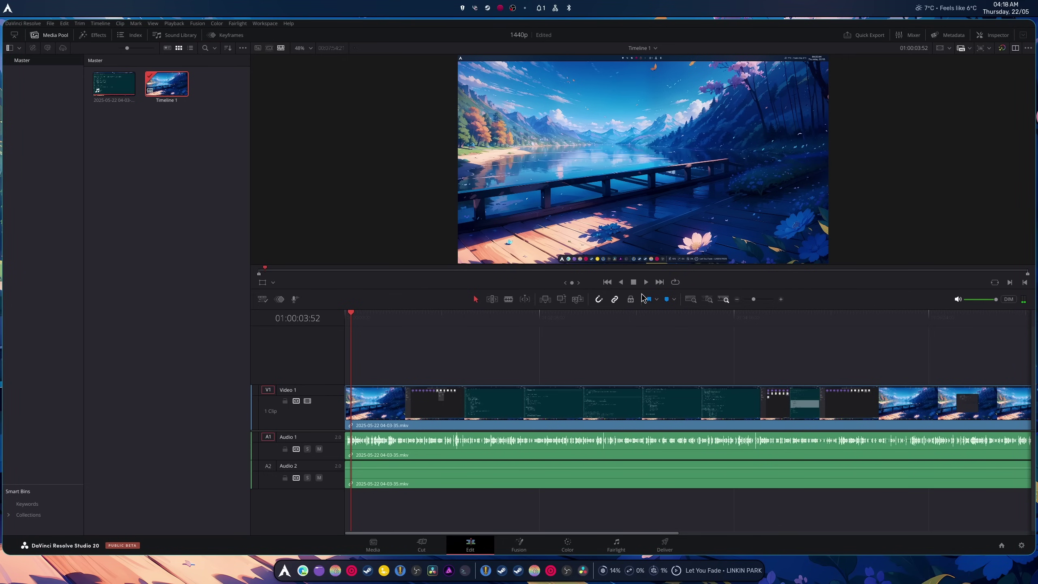
left_click(737, 301)
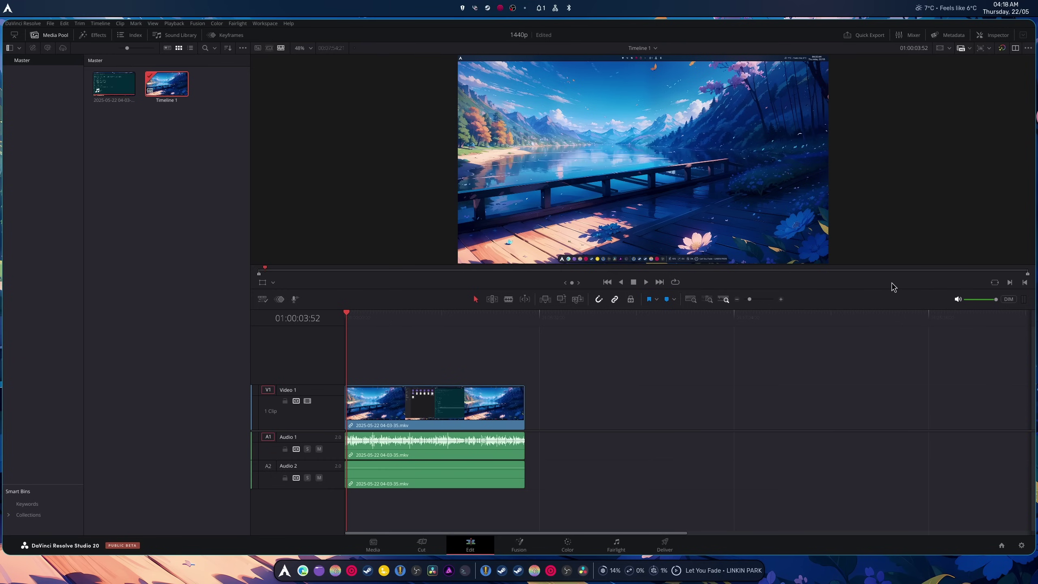
Open Files on the Ventoy drive's Music folder and select its seven items
left_click(321, 571)
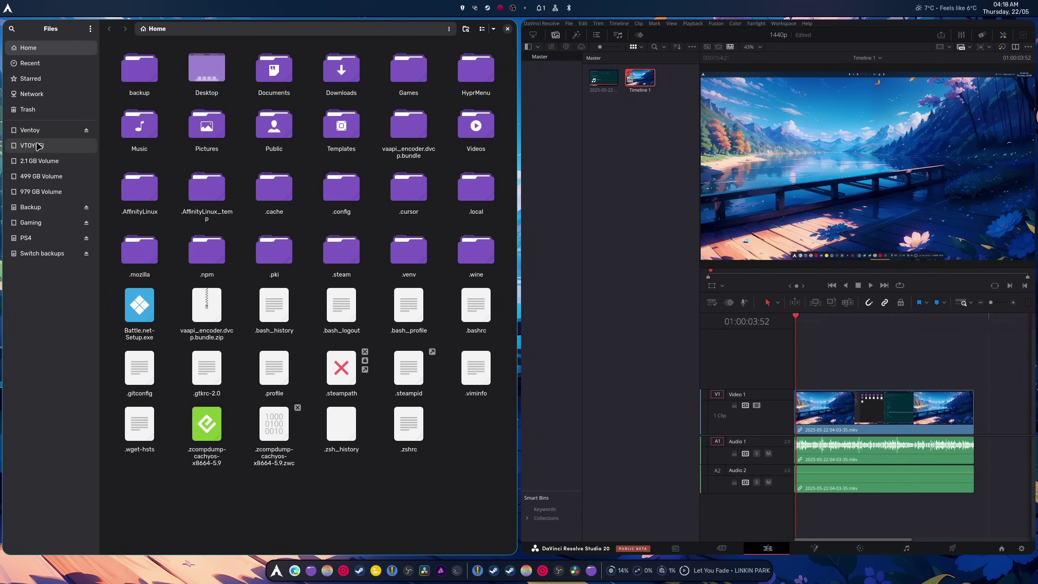
left_click(33, 131)
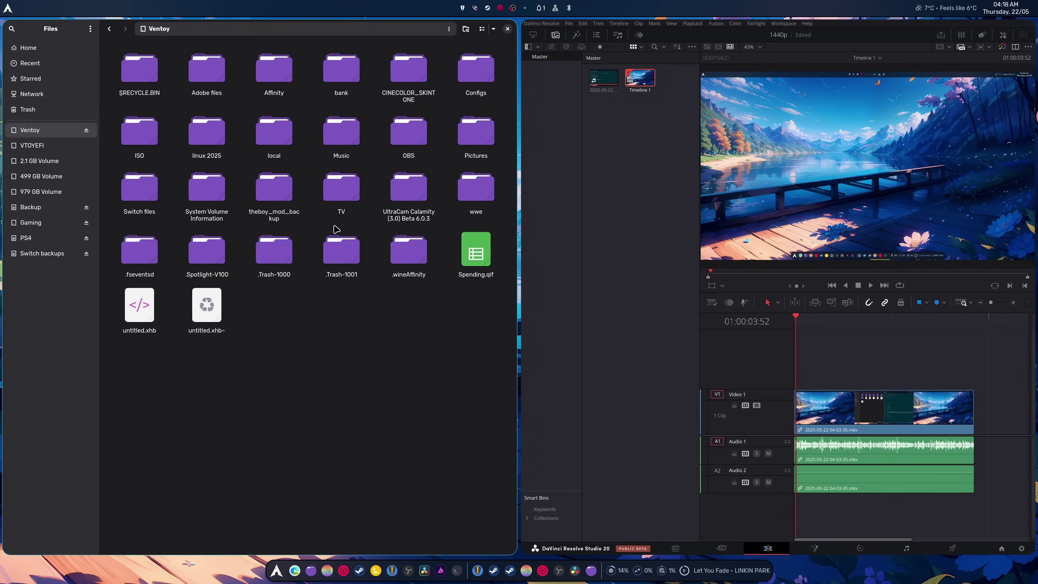
double_click(341, 136)
left_click_drag(147, 228, 450, 49)
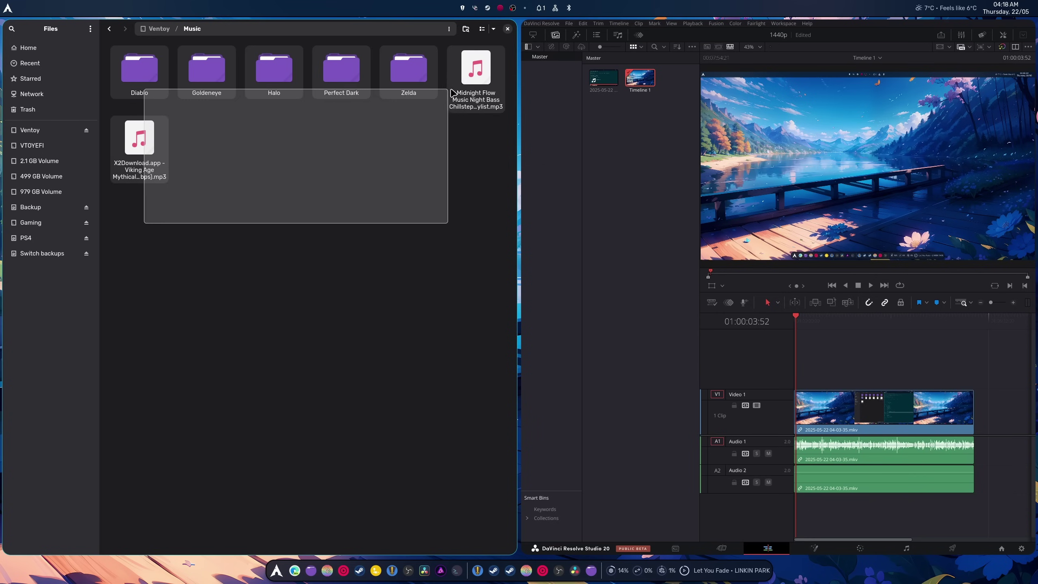
mouse_move(140, 139)
left_mouse_down()
mouse_move(224, 156)
mouse_move(251, 210)
left_mouse_up()
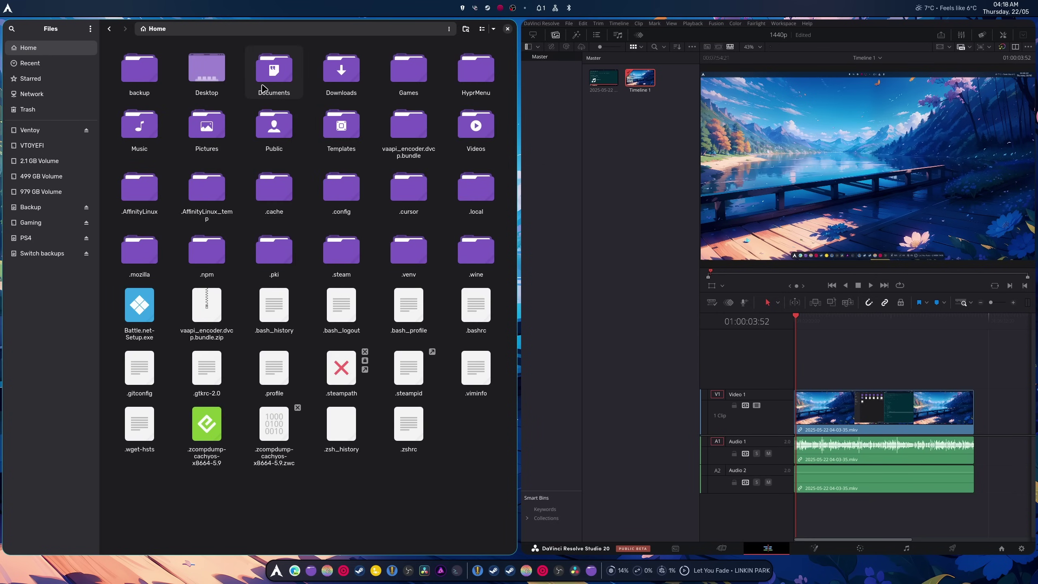
Bookmark Documents, Pictures and Downloads in the sidebar, undoing an accidental Downloads move
left_click_drag(275, 72, 48, 132)
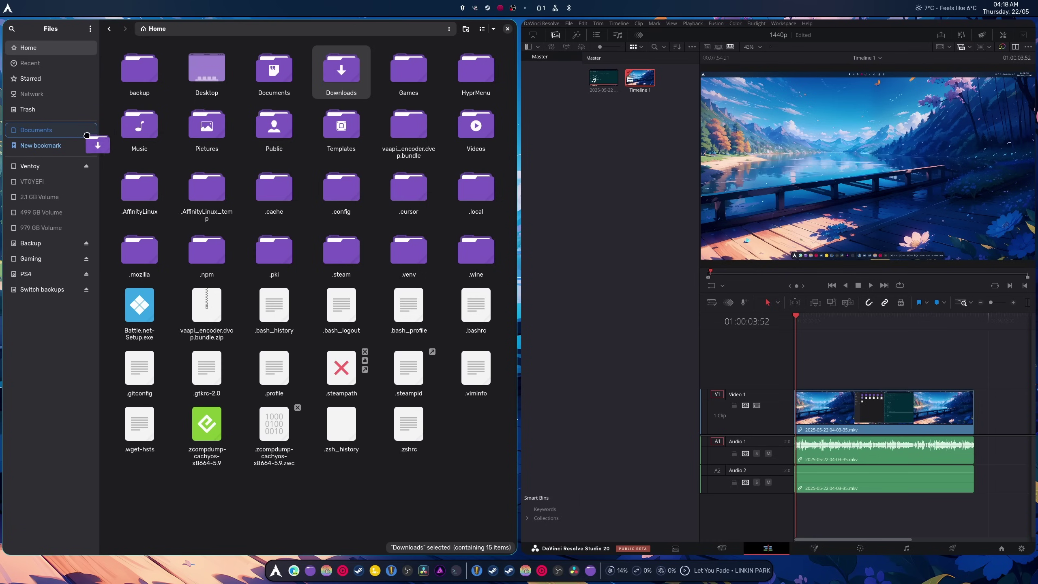
left_click_drag(356, 81, 40, 131)
left_click_drag(159, 140, 64, 146)
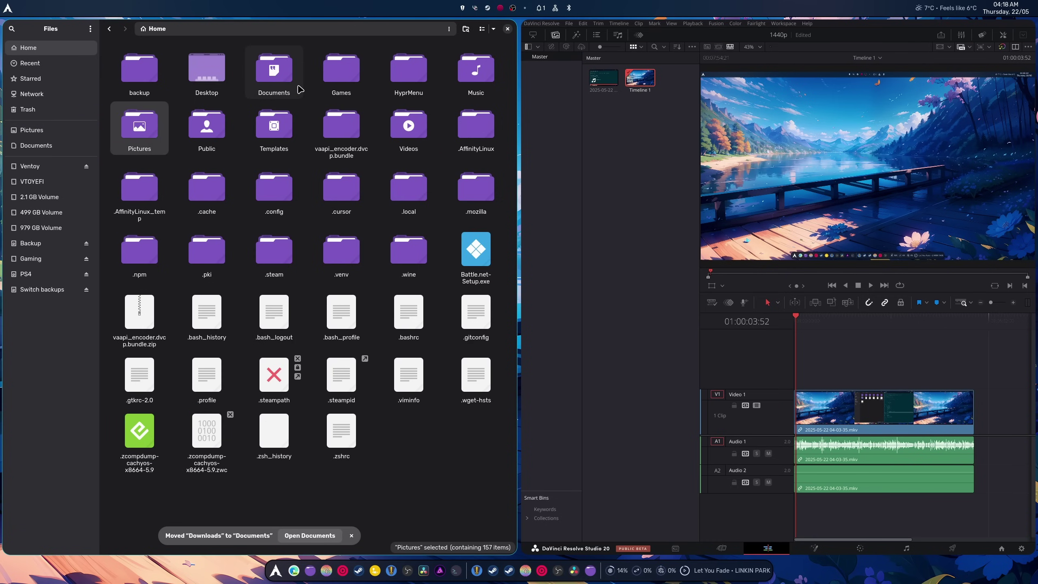
key("ctrl+z")
left_click_drag(342, 73, 62, 138)
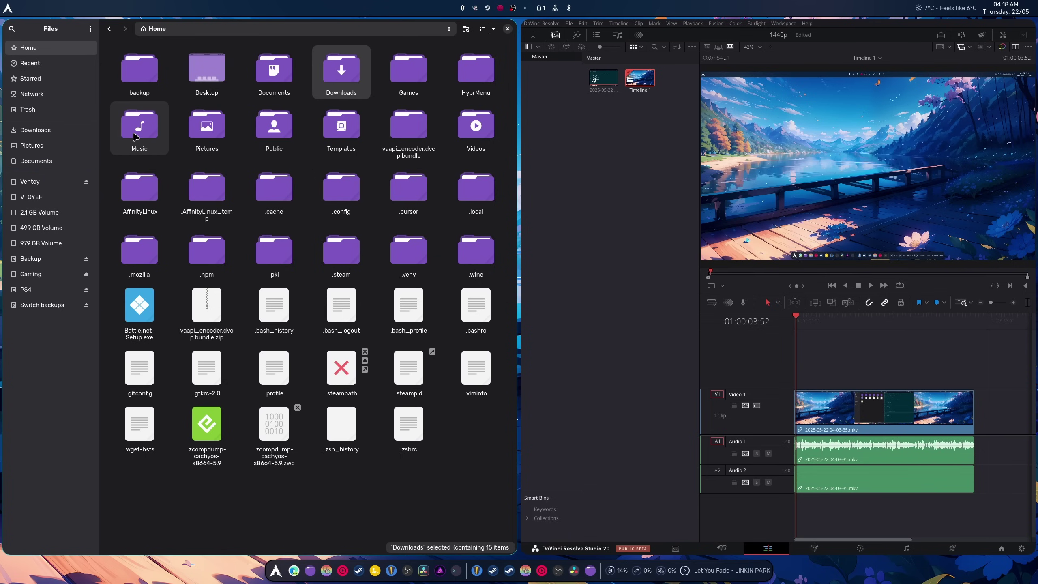
Bookmark Music and Videos, then move Documents and Downloads to the top of the bookmarks
left_click_drag(134, 133, 41, 185)
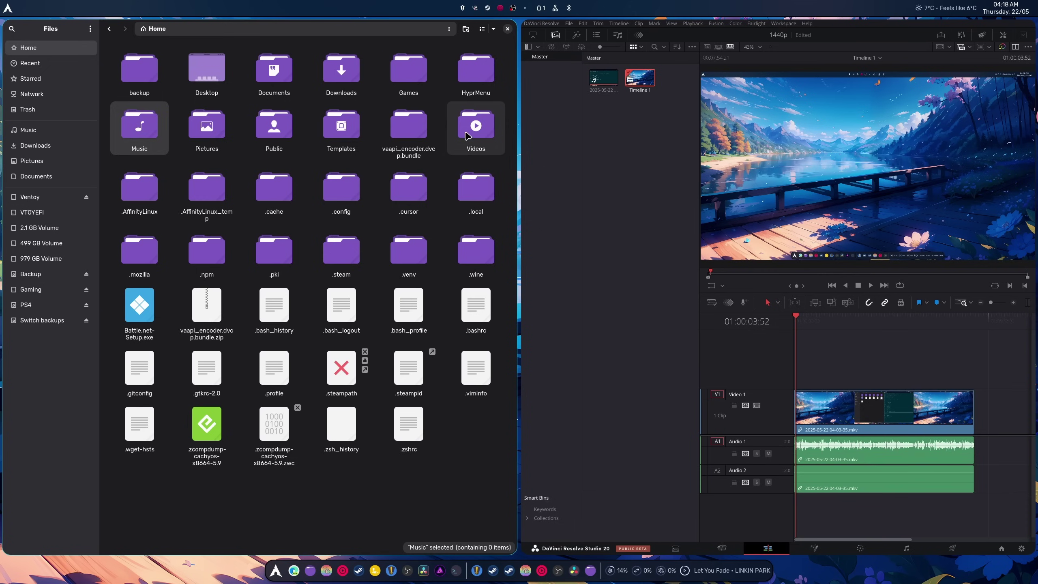
left_click_drag(475, 128, 46, 177)
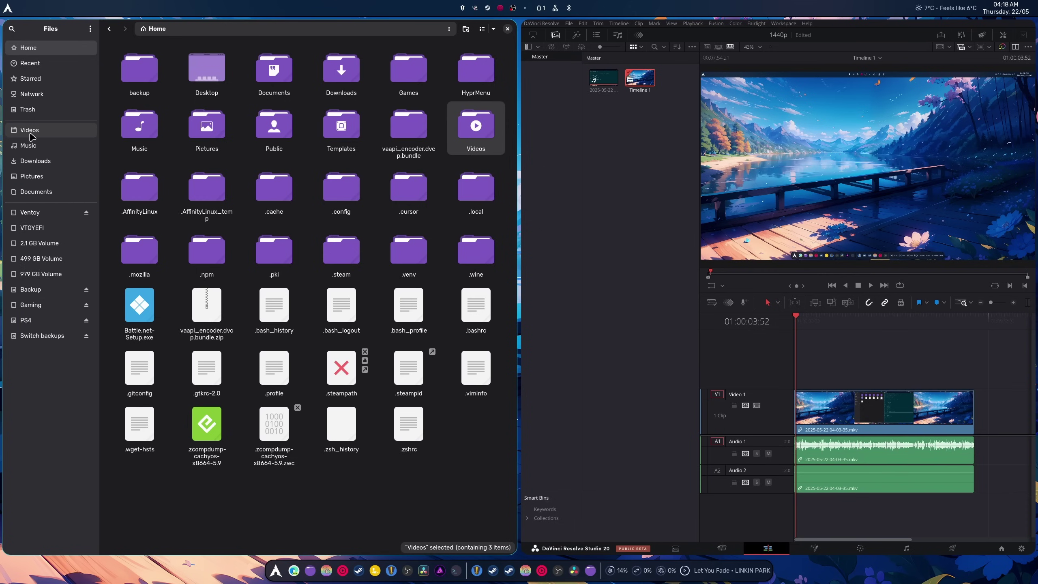
left_click_drag(36, 192, 41, 129)
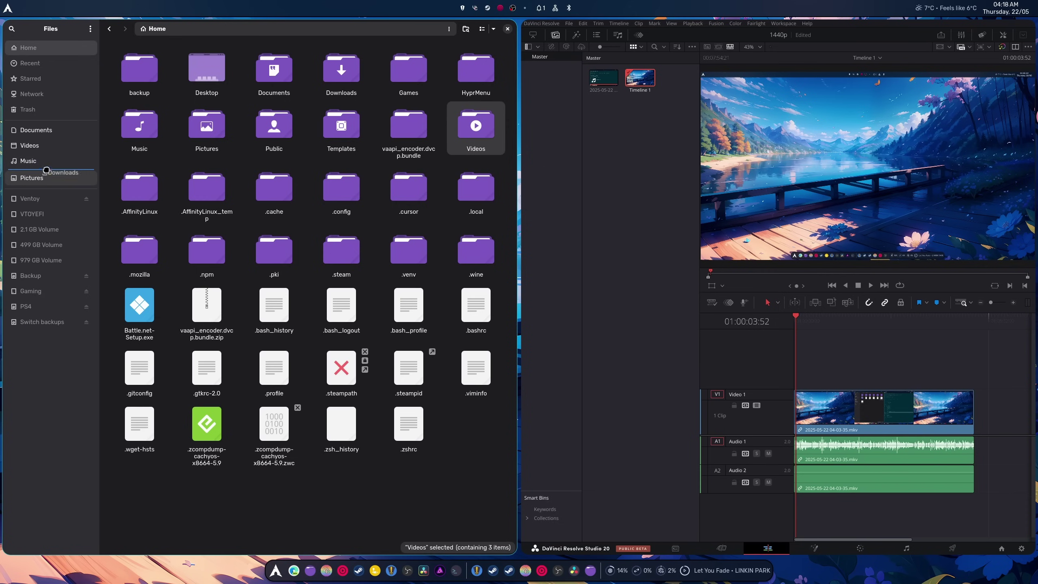
mouse_move(39, 176)
left_mouse_down()
mouse_move(39, 146)
mouse_move(38, 176)
left_mouse_up()
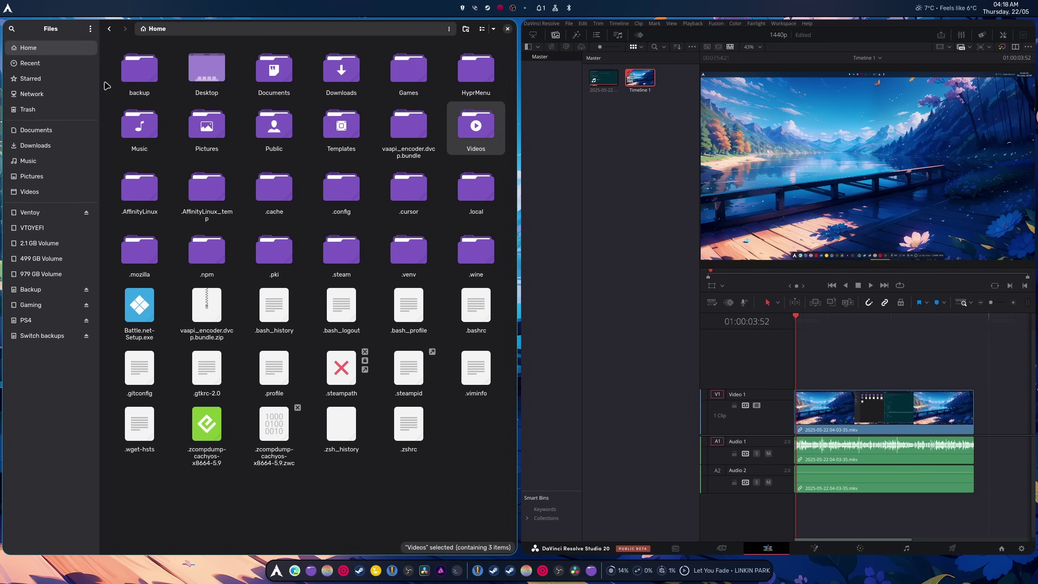
Move the five game folders and two mp3s from Ventoy into Home's Music folder
left_click(109, 29)
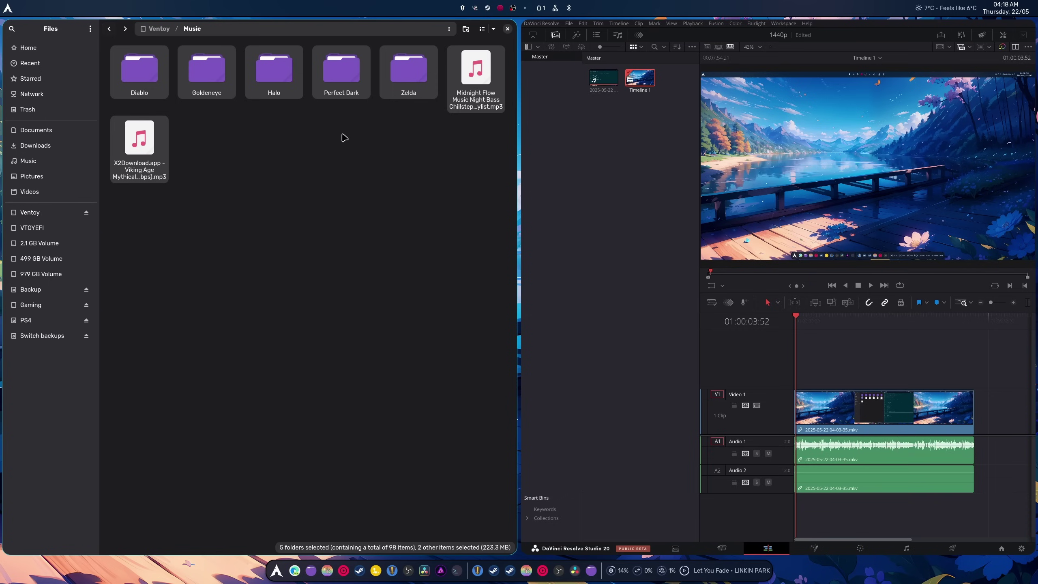
left_click_drag(217, 77, 37, 177)
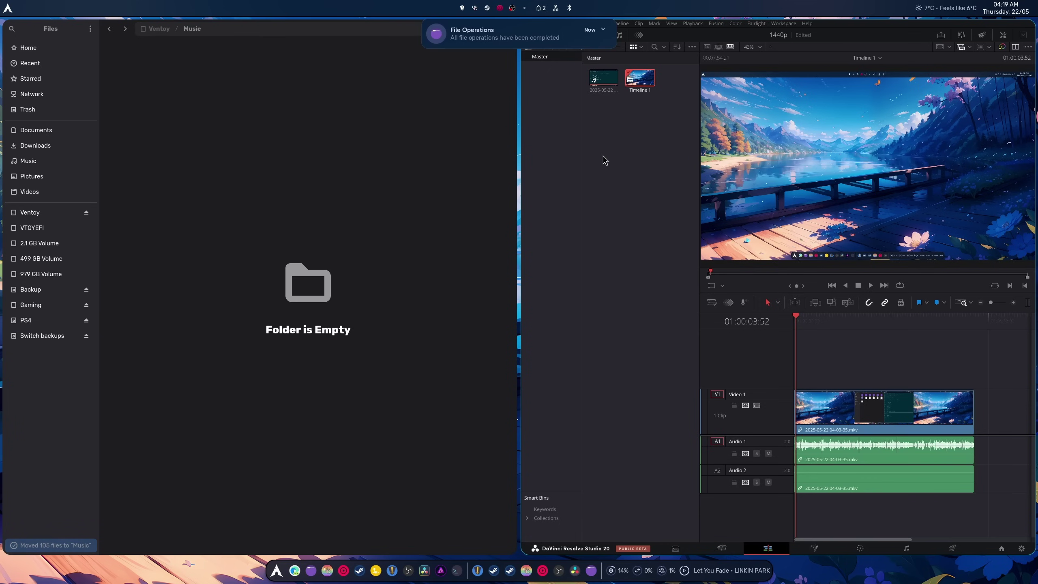
left_click(49, 160)
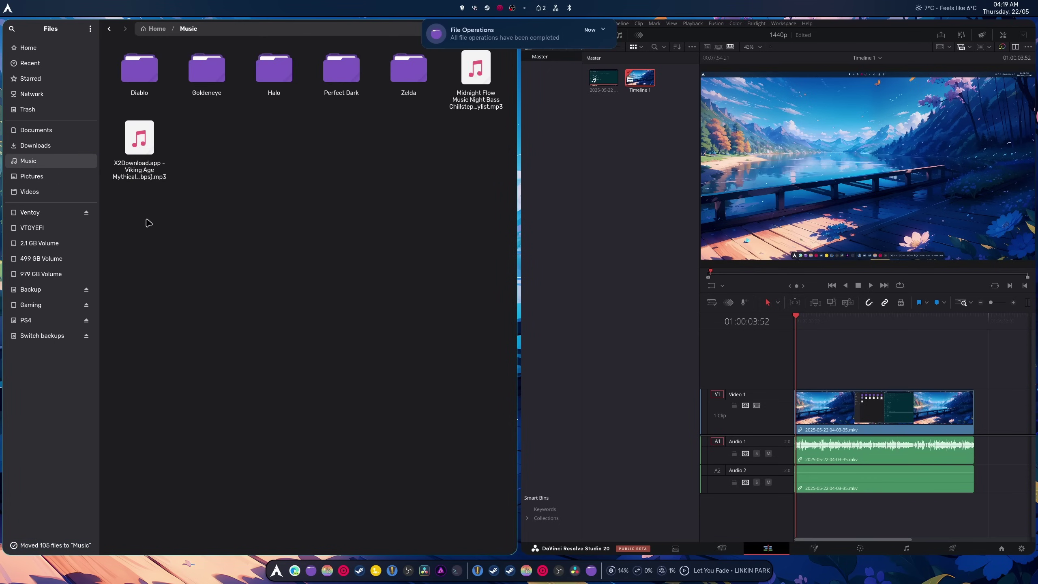
Copy all seven items and paste them back into Ventoy's Music folder
left_click_drag(147, 223, 506, 48)
right_click(477, 77)
left_click(487, 139)
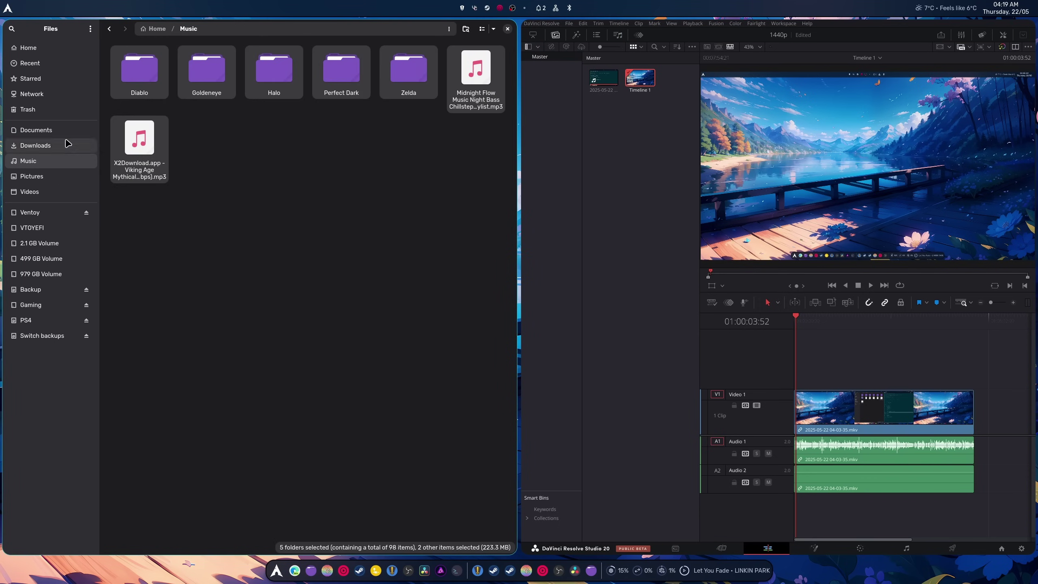
left_click(109, 29)
right_click(231, 146)
left_click(258, 186)
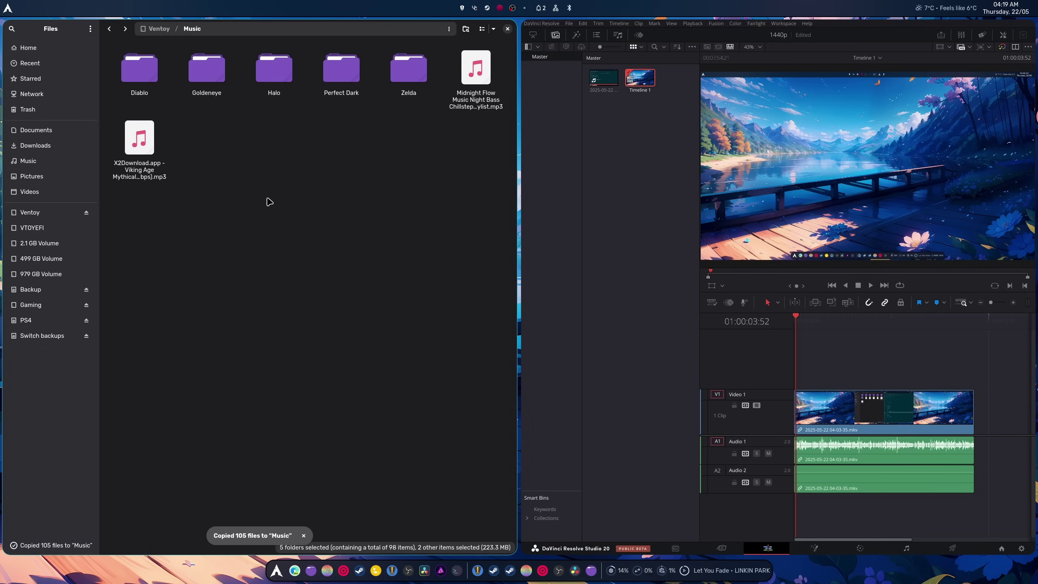
Create a new Media Pool bin named music
left_click(32, 176)
right_click(625, 175)
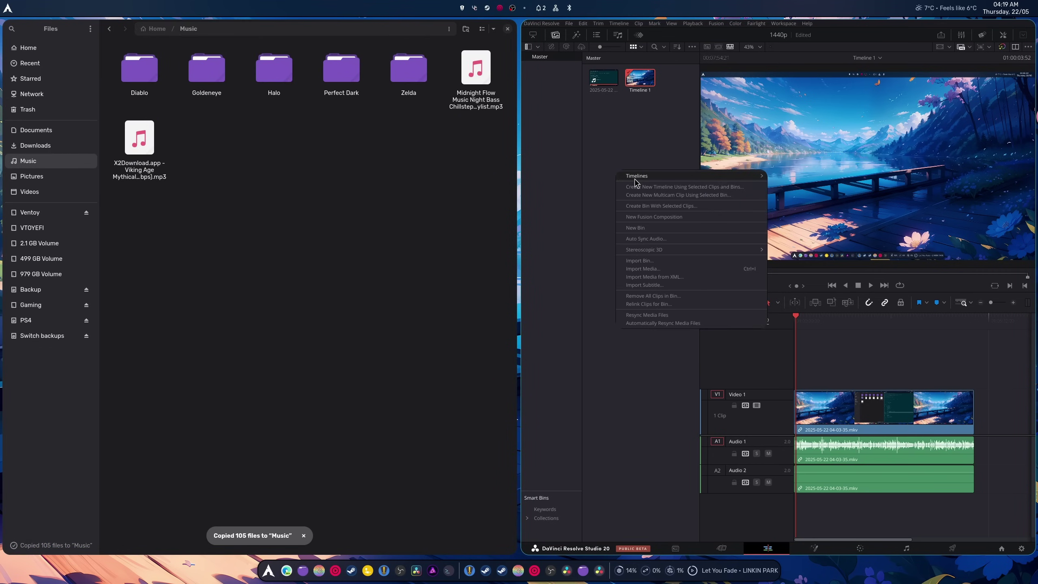
left_click(664, 235)
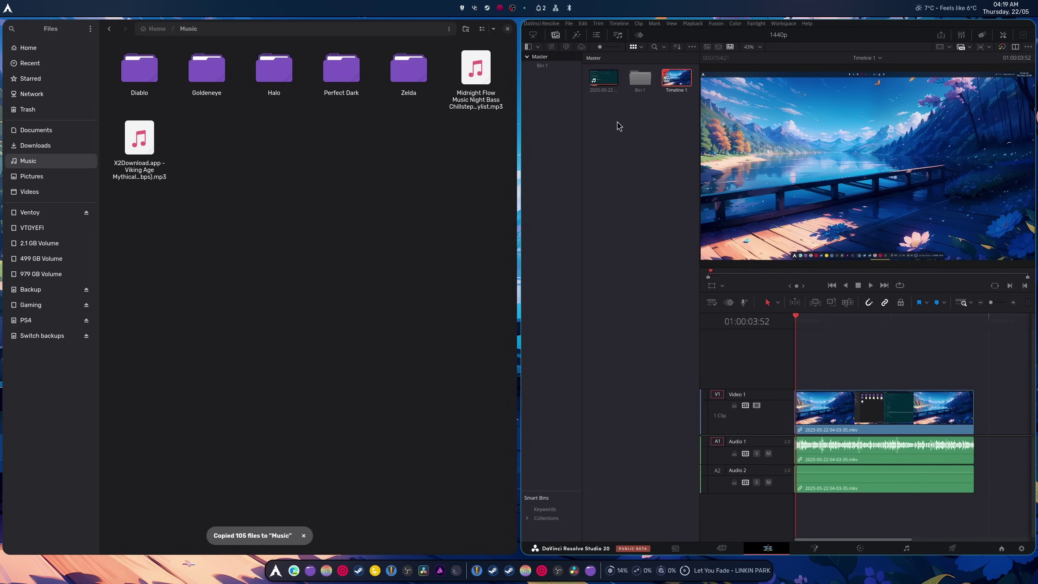
right_click(640, 79)
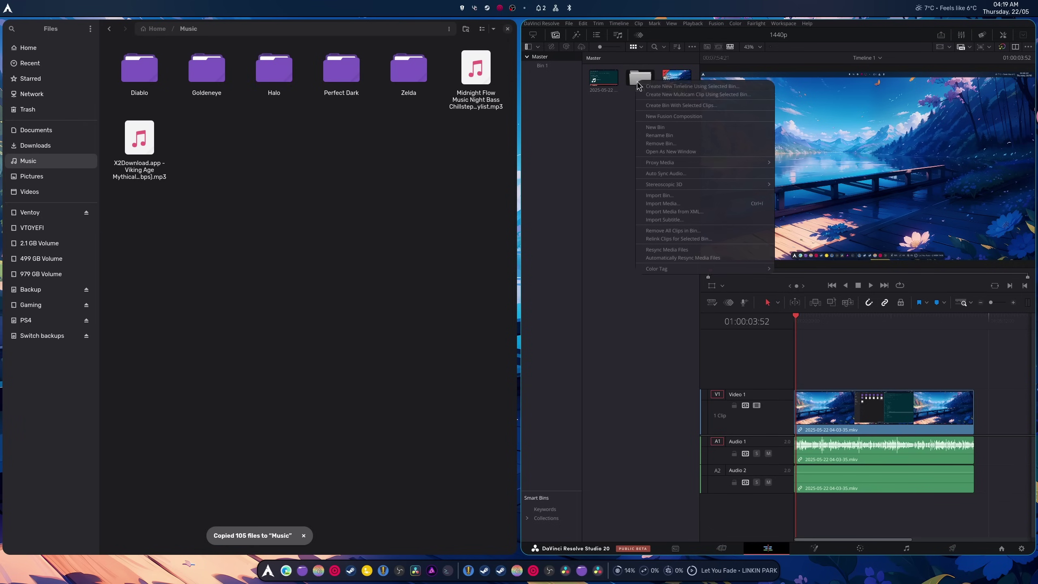
left_click(670, 136)
type("music")
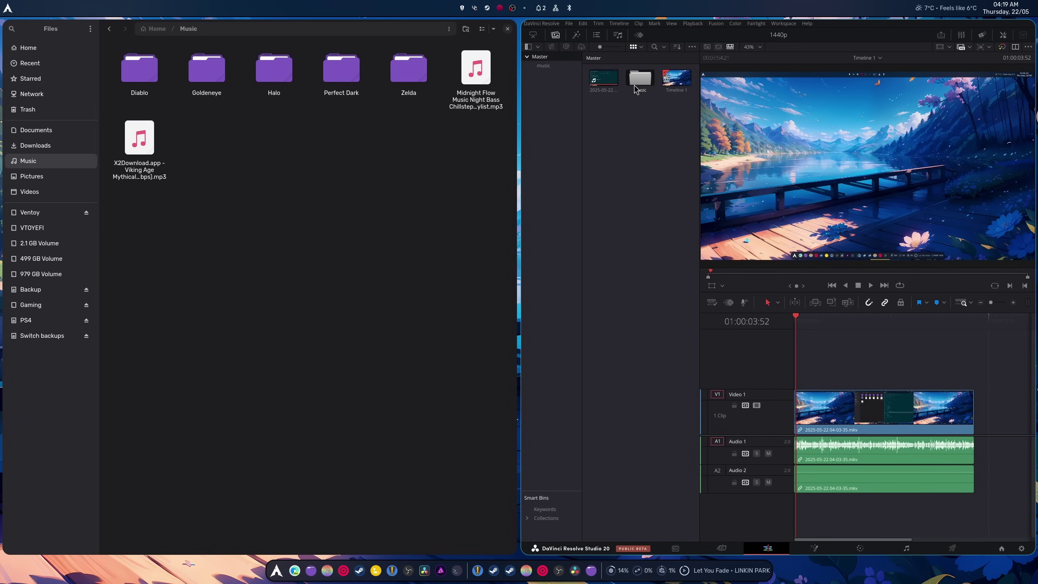
Inside the music bin, add a sub-bin named perfect dark
double_click(634, 86)
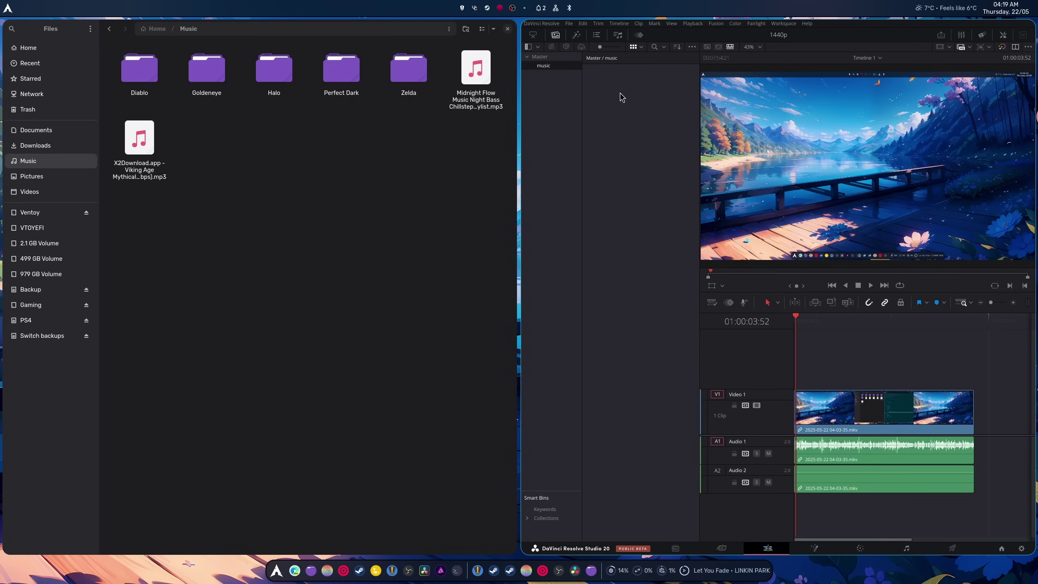
right_click(621, 94)
left_click(653, 138)
right_click(603, 88)
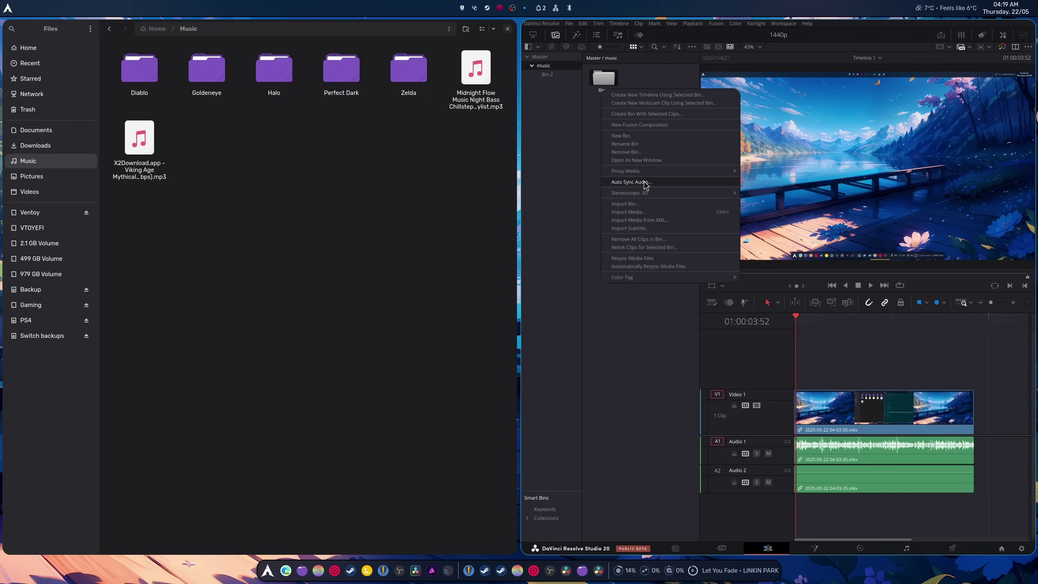
left_click(634, 143)
type("perfect dark")
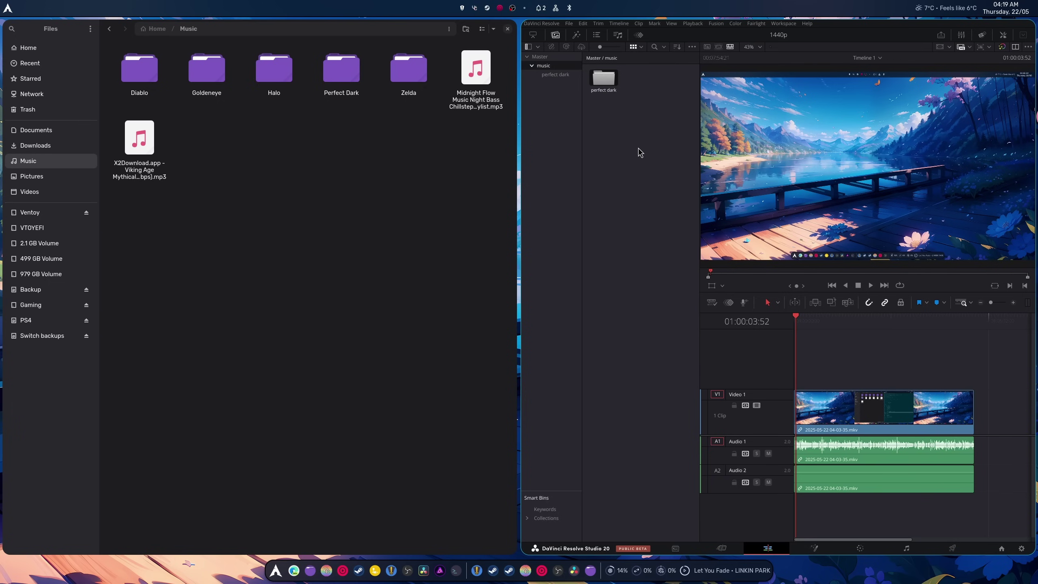
Add a second sub-bin named goldeneye and open perfect dark
right_click(639, 152)
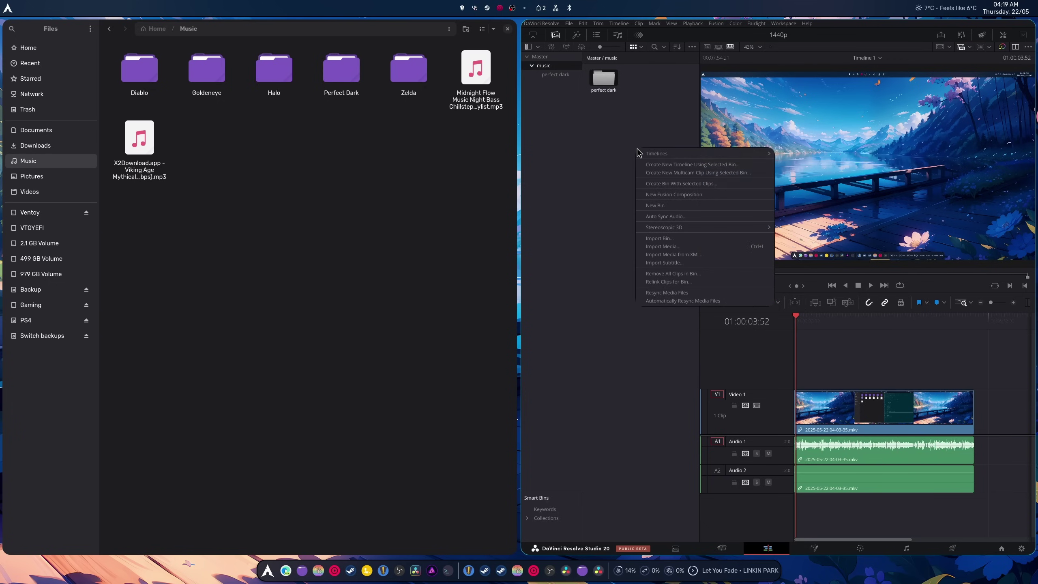
left_click(673, 206)
right_click(638, 88)
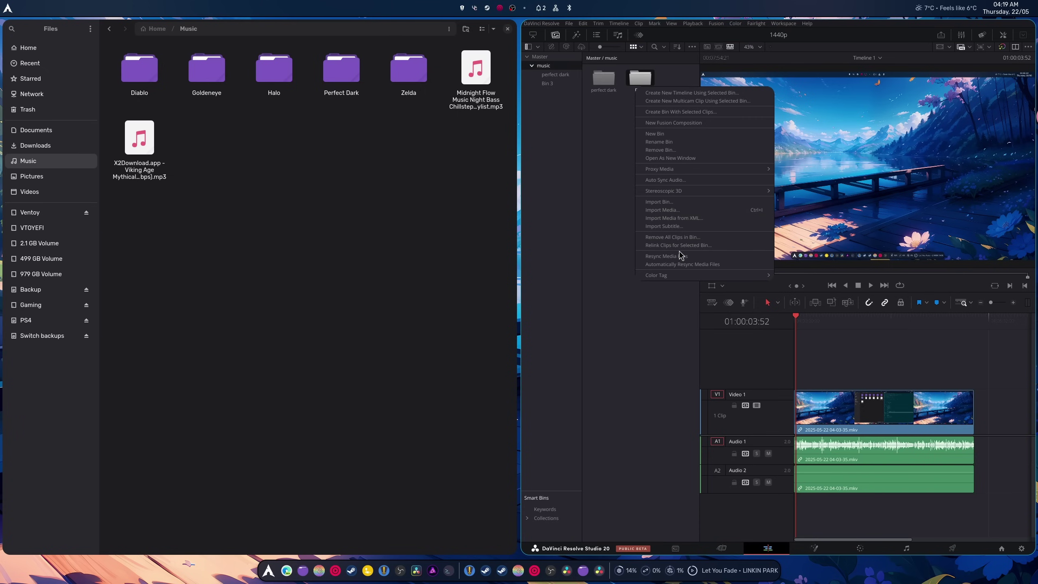
left_click(673, 143)
type("goldeneye")
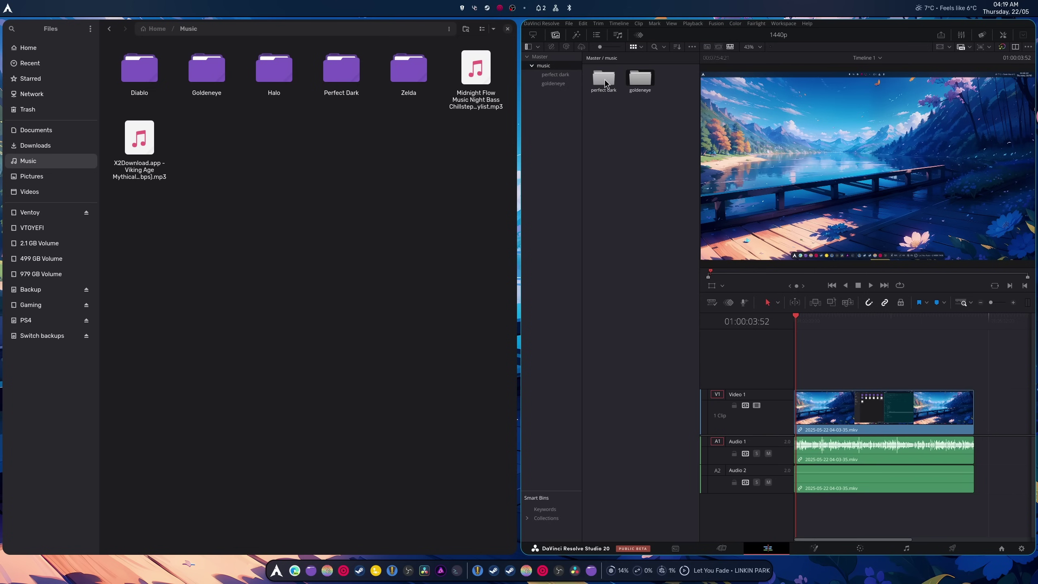
double_click(606, 84)
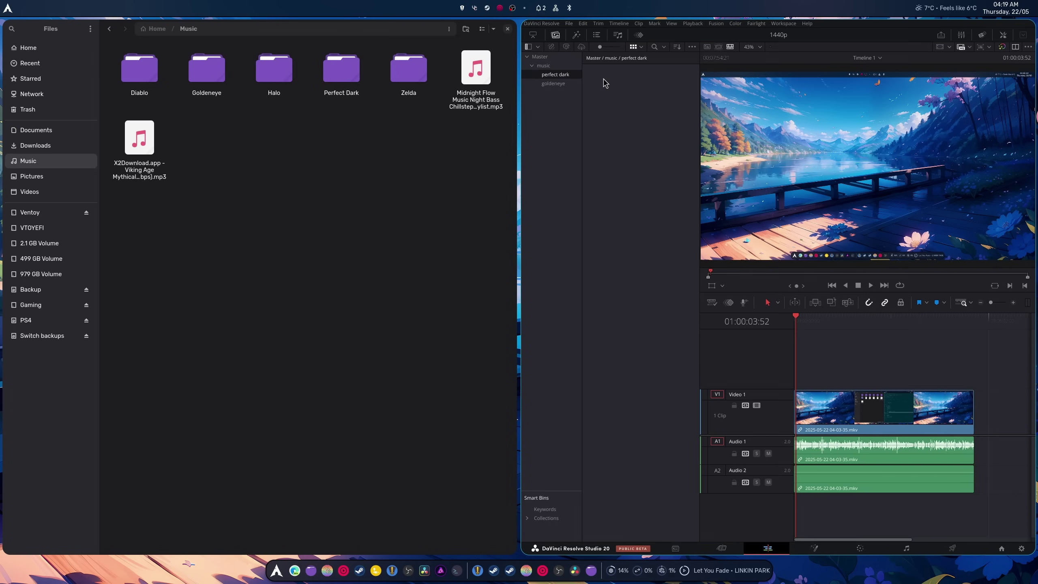
Import all Perfect Dark tracks from Files into the perfect dark bin
left_click(207, 73)
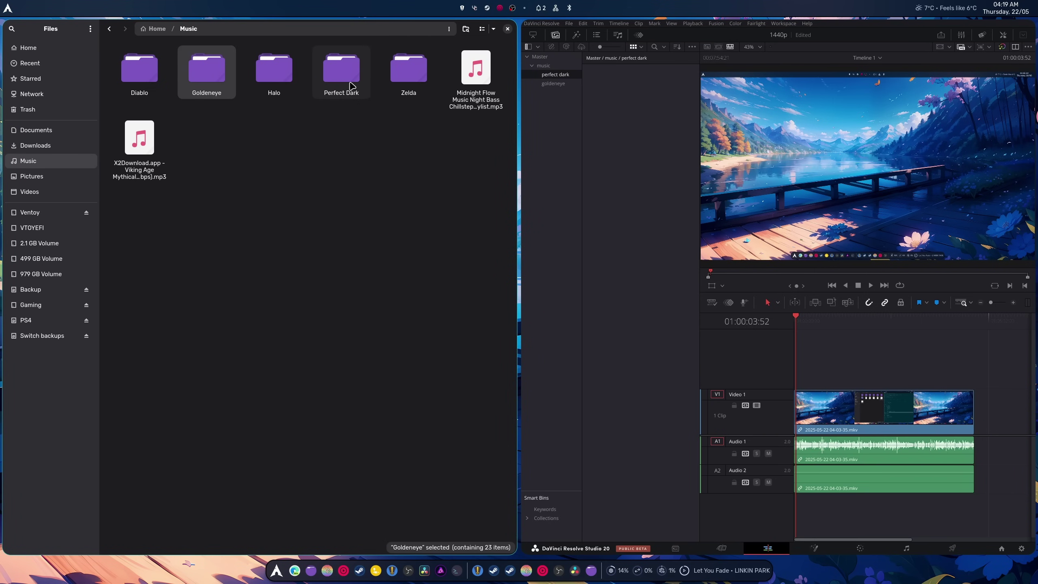
double_click(341, 71)
left_click(162, 72)
key("ctrl+a")
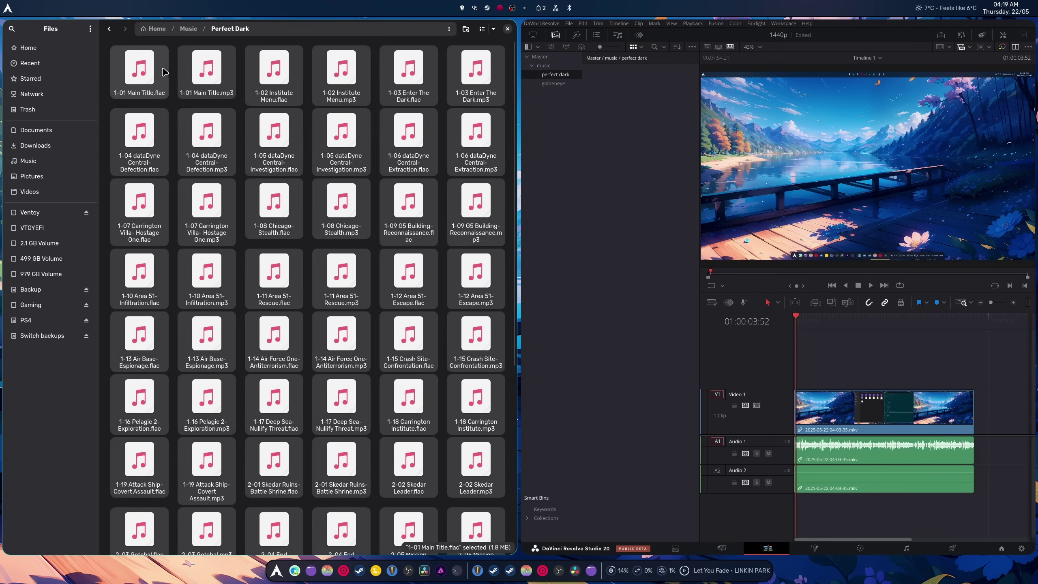
left_click_drag(162, 72, 621, 157)
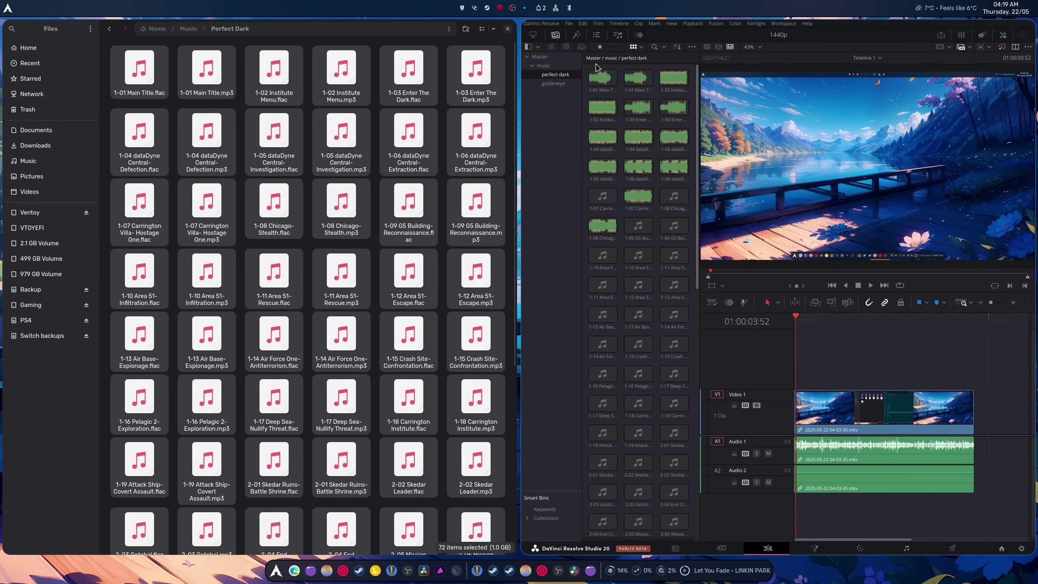
Import all Goldeneye tracks from Files into the goldeneye bin
left_click(553, 84)
left_click(188, 29)
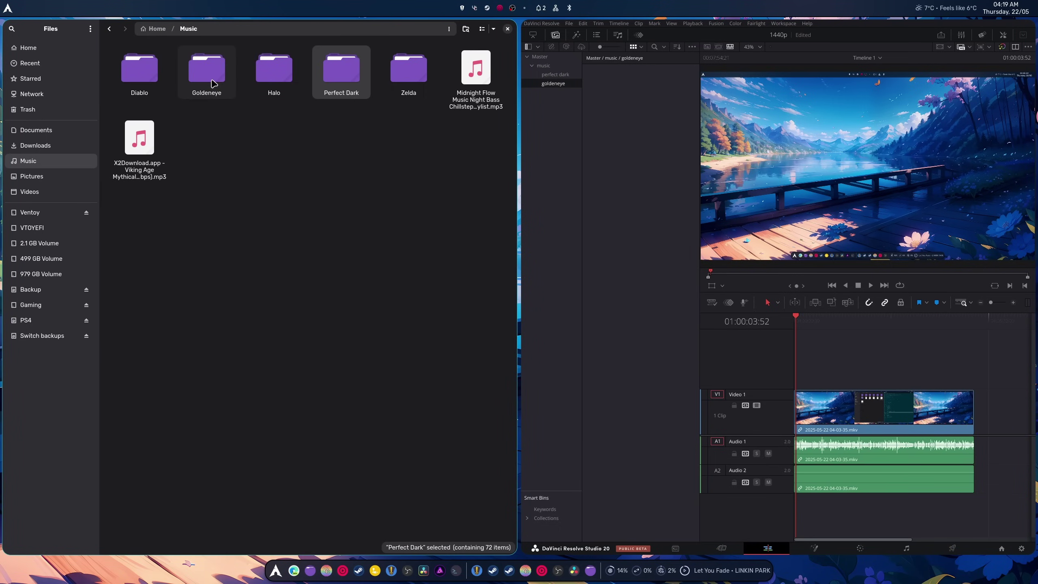
double_click(204, 70)
left_click(217, 137)
key("ctrl+a")
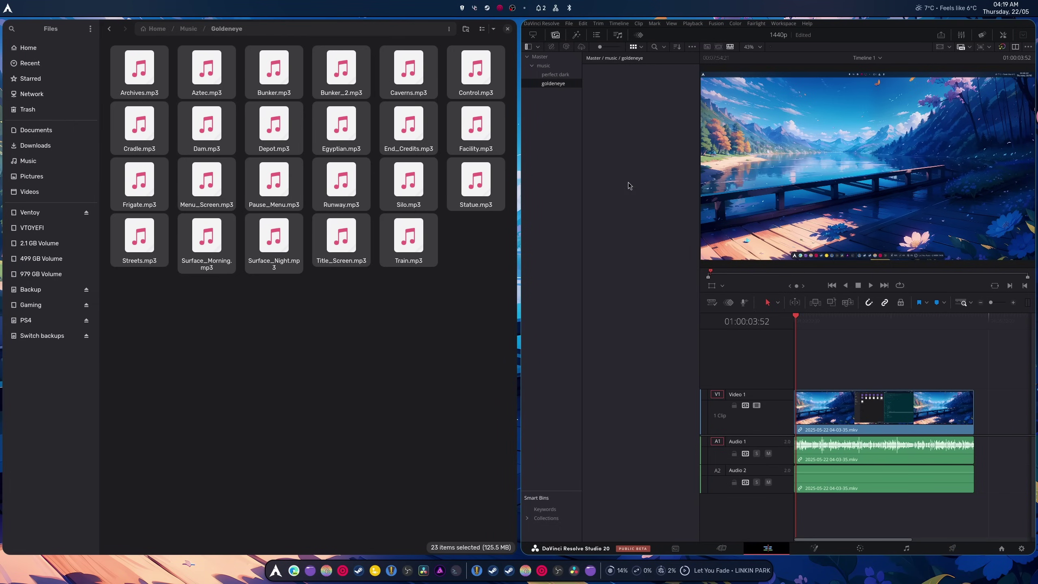
left_click_drag(216, 136, 628, 191)
In Files, select the Viking lofi and Midnight Flow mp3s plus Diablo, Halo, Zelda folders
left_click(188, 29)
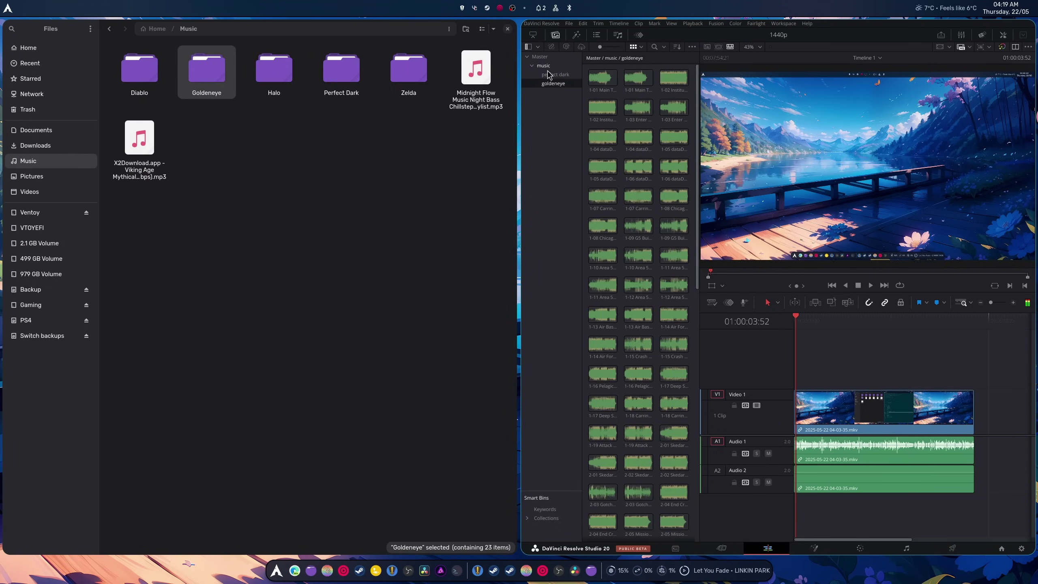
left_click(544, 66)
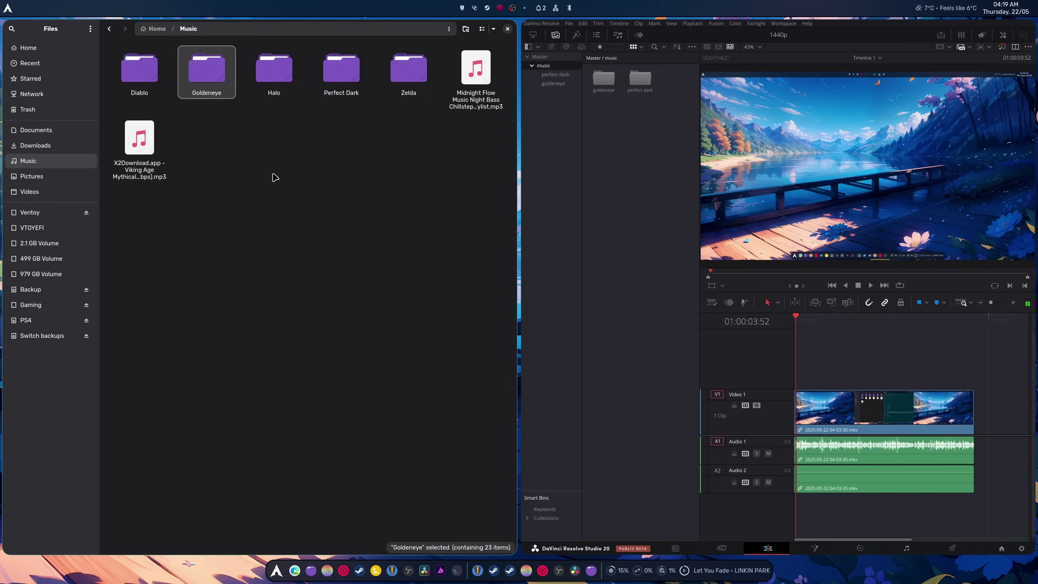
left_click(138, 165)
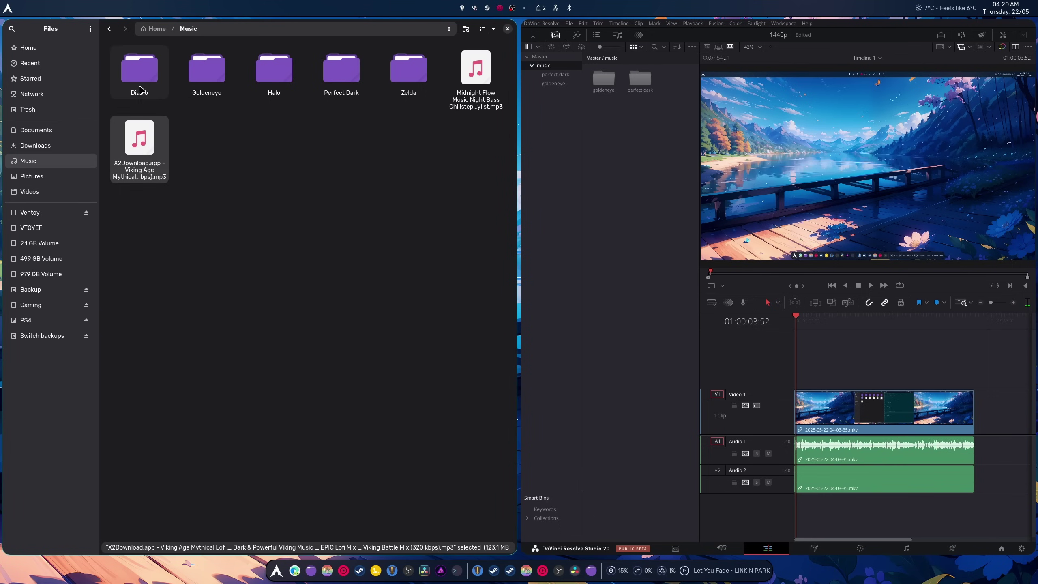
left_click(141, 84, "ctrl")
left_click(280, 77, "ctrl")
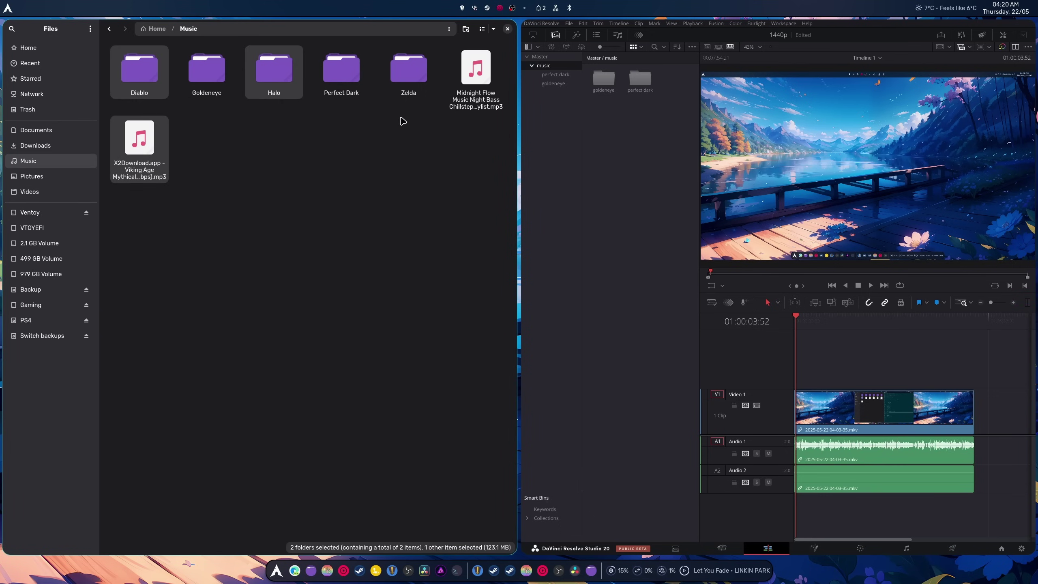
left_click(410, 86, "ctrl")
left_click(473, 89, "ctrl")
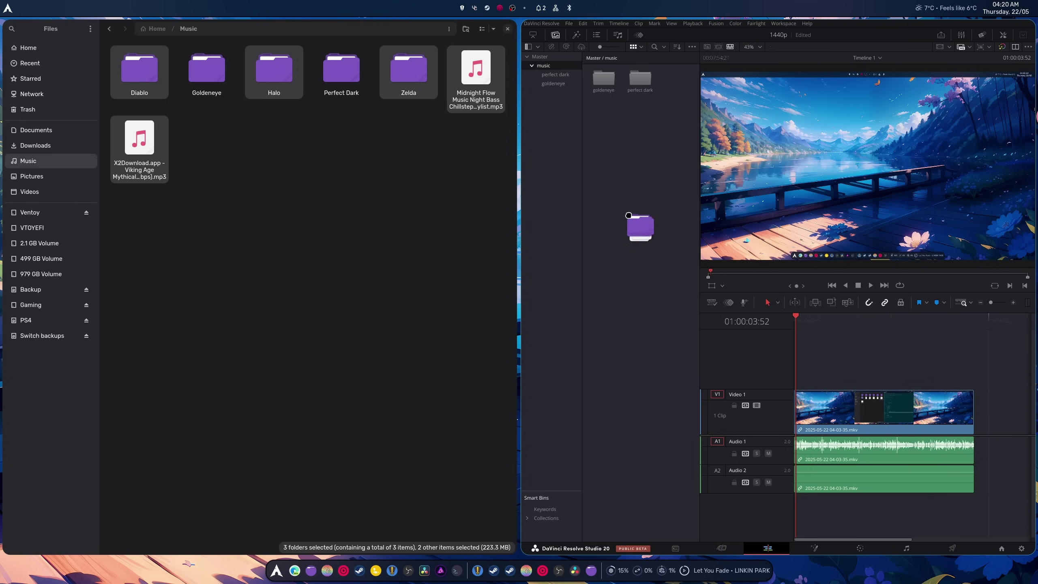
Bulk-import the selected items into the music bin, then undo the import
left_click_drag(473, 89, 637, 228)
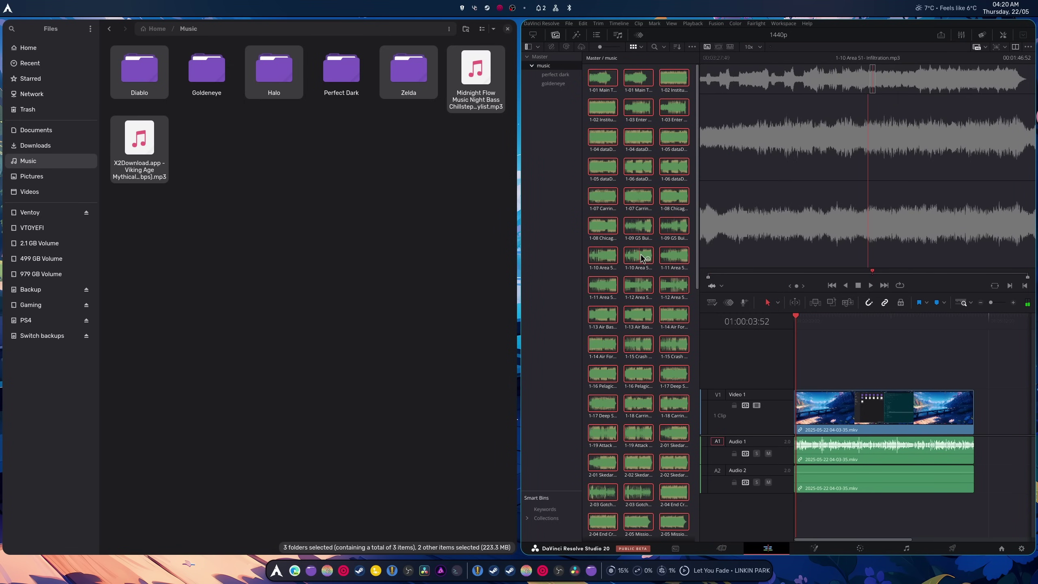
left_click(554, 83)
left_click(543, 65)
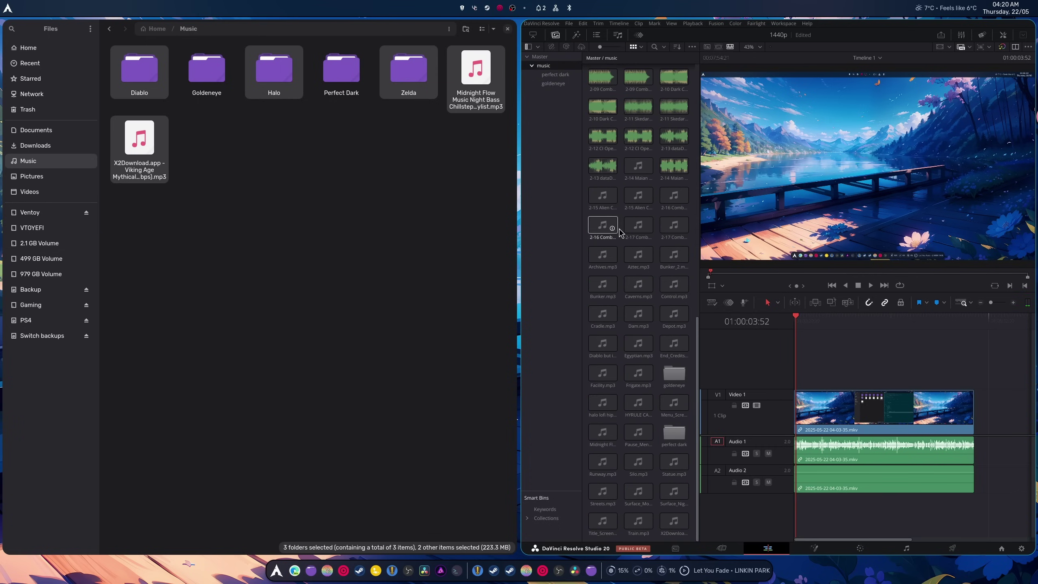
key("ctrl+z")
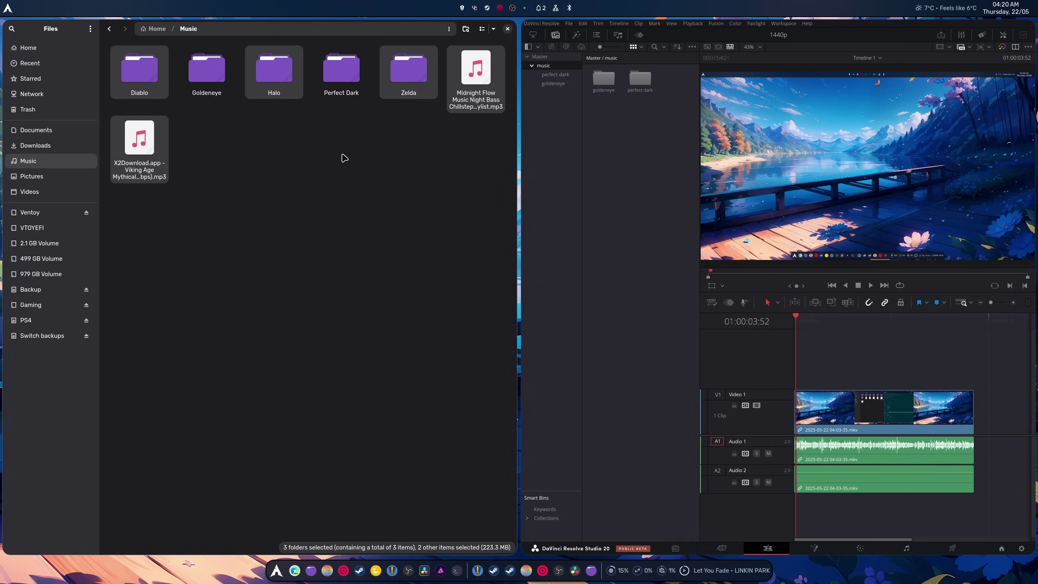
Delete the 105 stray clips and import the Diablo lofi mp3 into the music bin
double_click(134, 78)
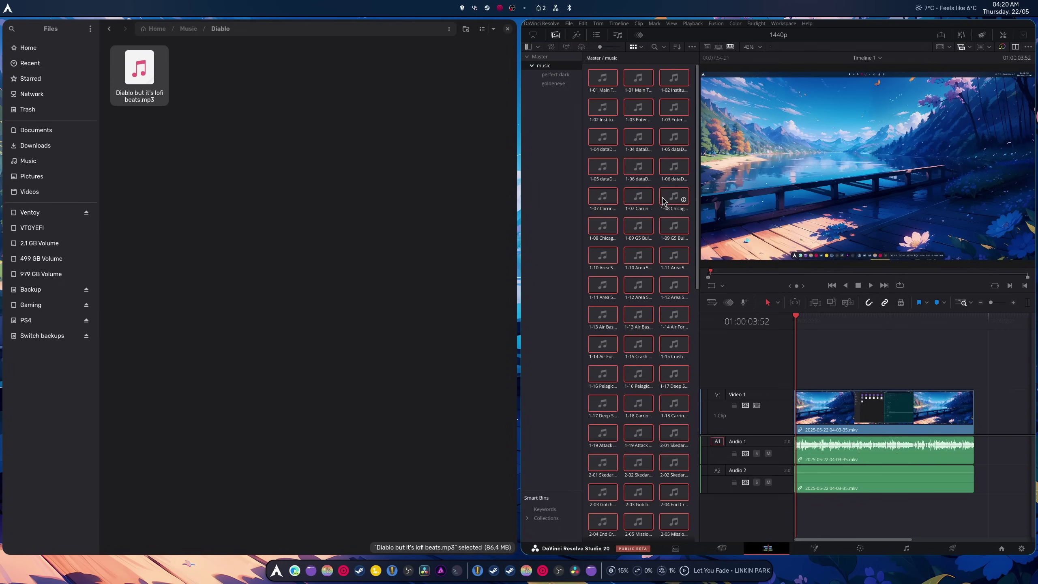
key("Delete")
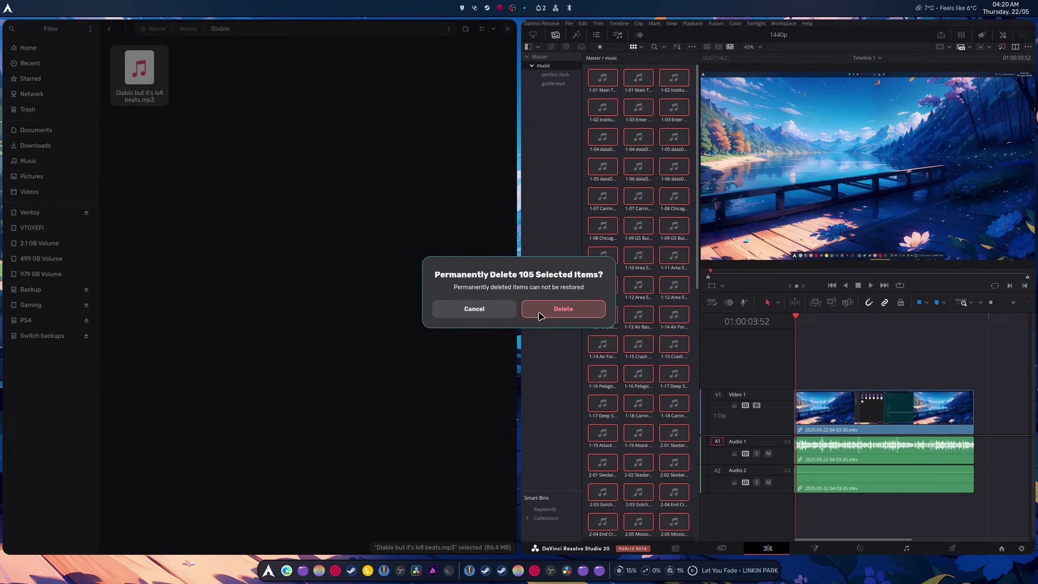
left_click(497, 315)
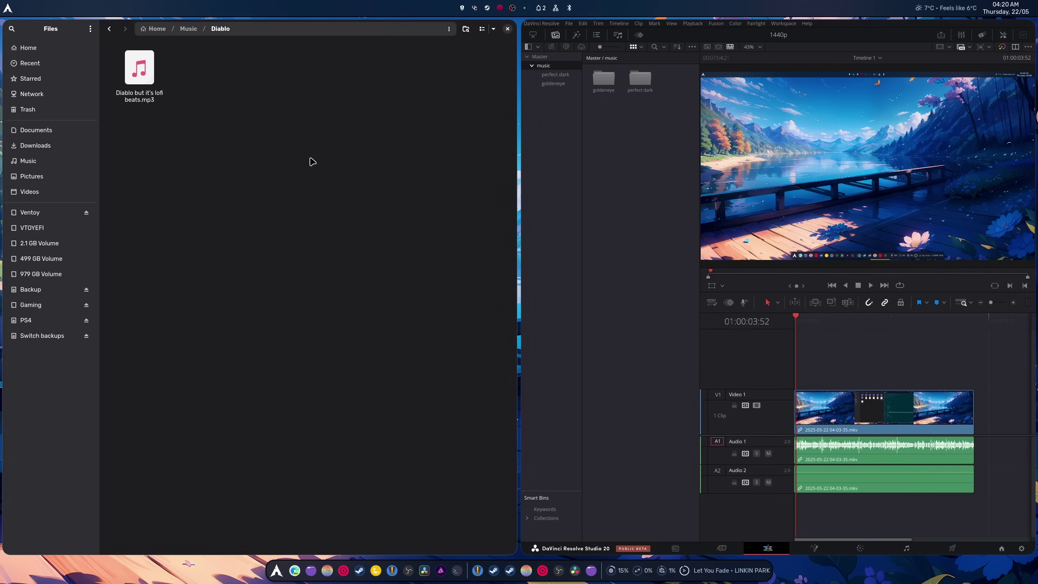
mouse_move(147, 89)
left_mouse_down()
mouse_move(915, 485)
mouse_move(995, 461)
mouse_move(986, 402)
mouse_move(1013, 465)
mouse_move(707, 365)
mouse_move(151, 93)
left_mouse_up()
Copy and paste the Halo lofi mp3 into the music bin
left_click(201, 29)
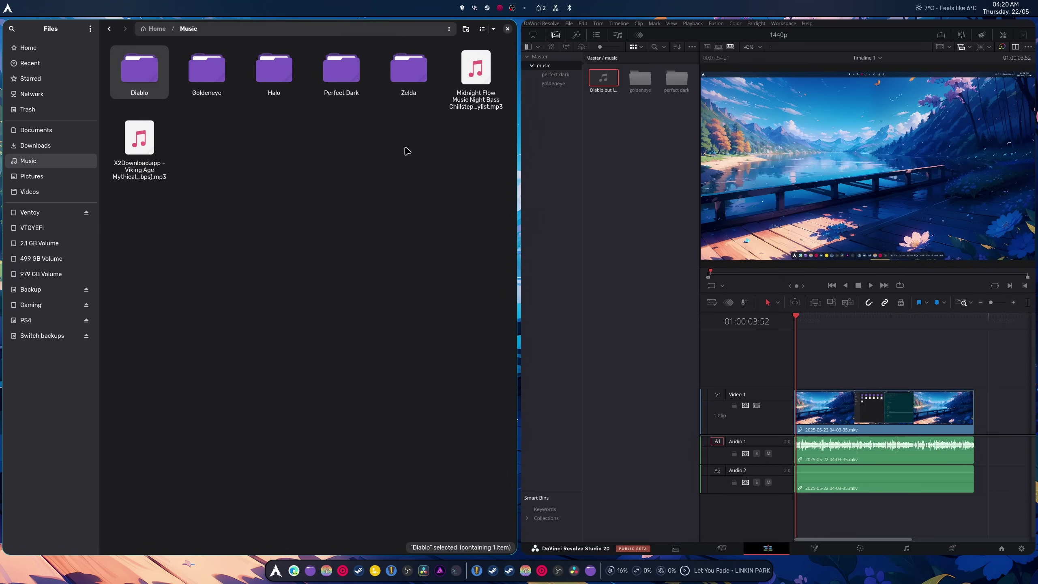
left_click(476, 93)
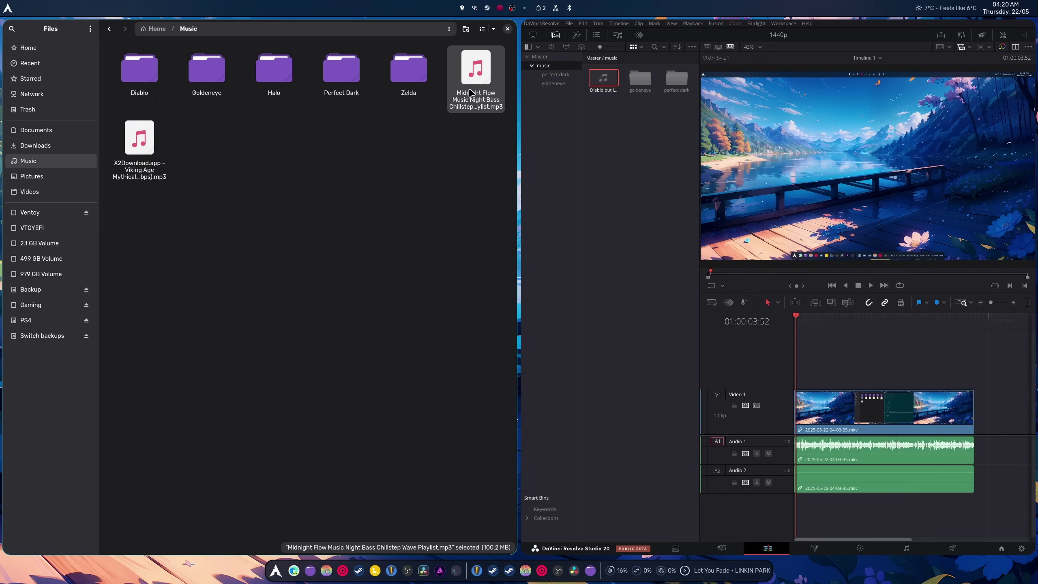
double_click(275, 72)
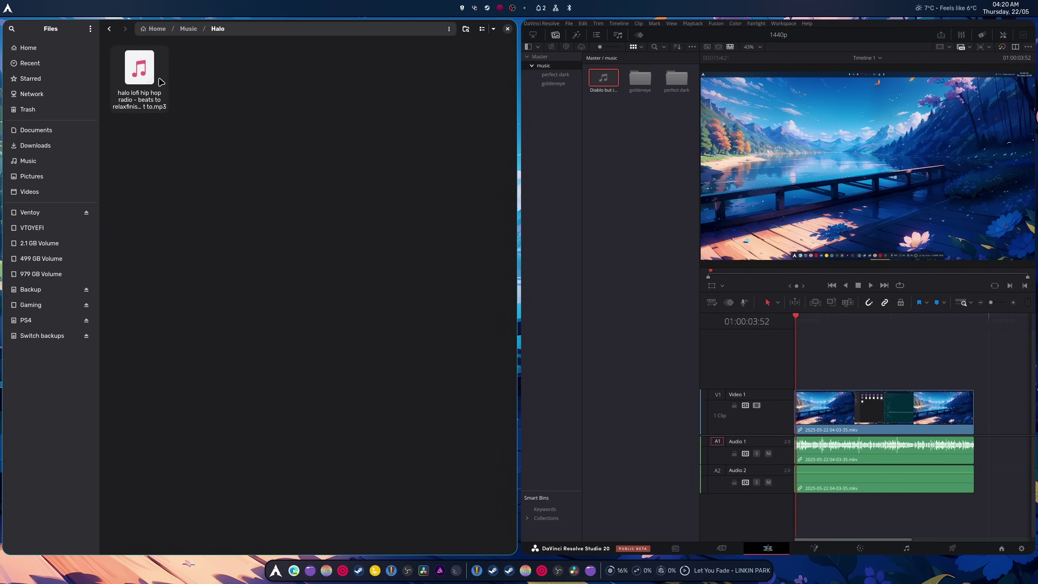
left_click_drag(139, 69, 616, 209)
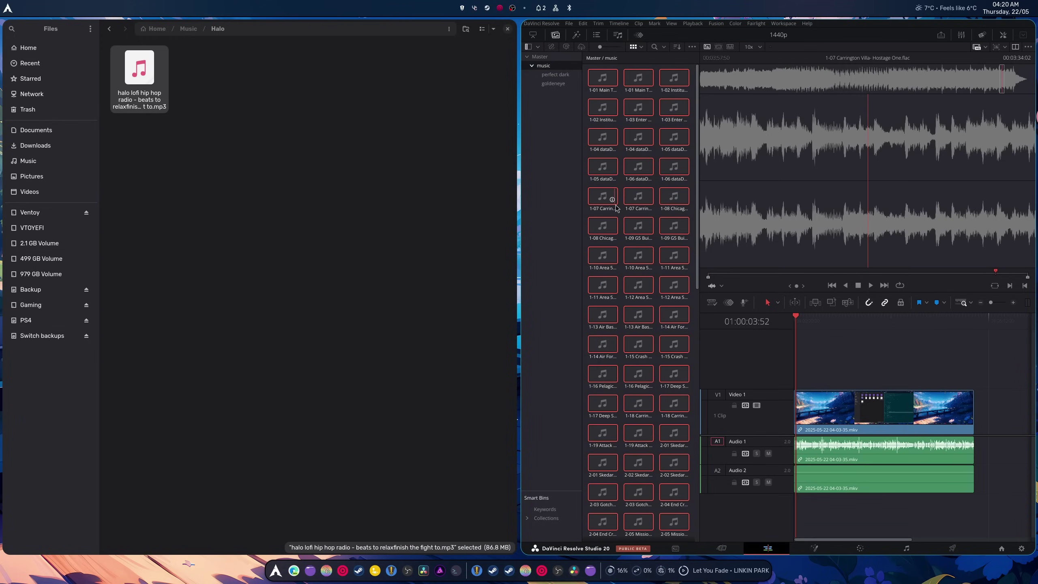
right_click(145, 98)
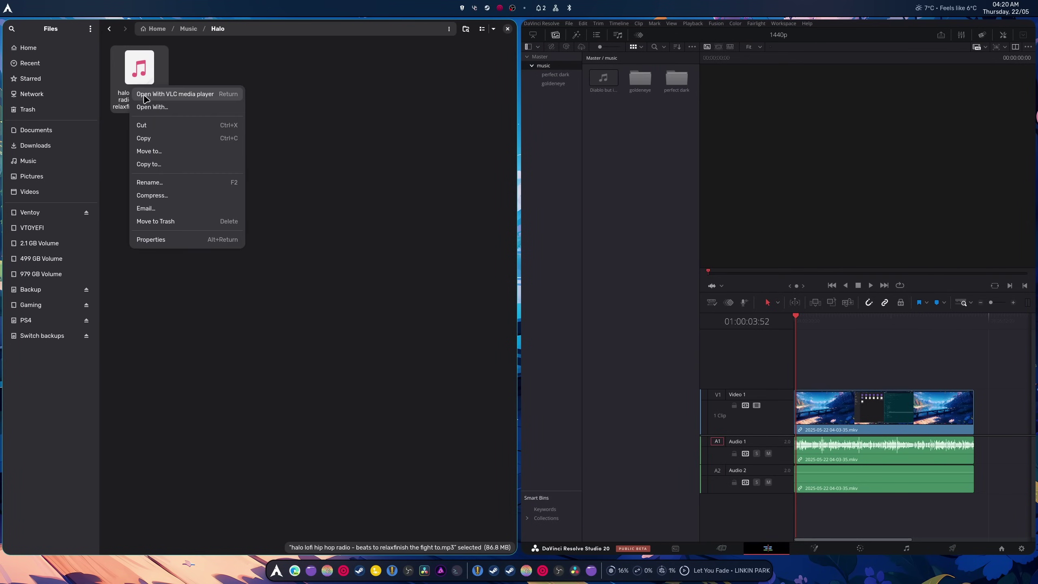
left_click(144, 138)
left_click(608, 173)
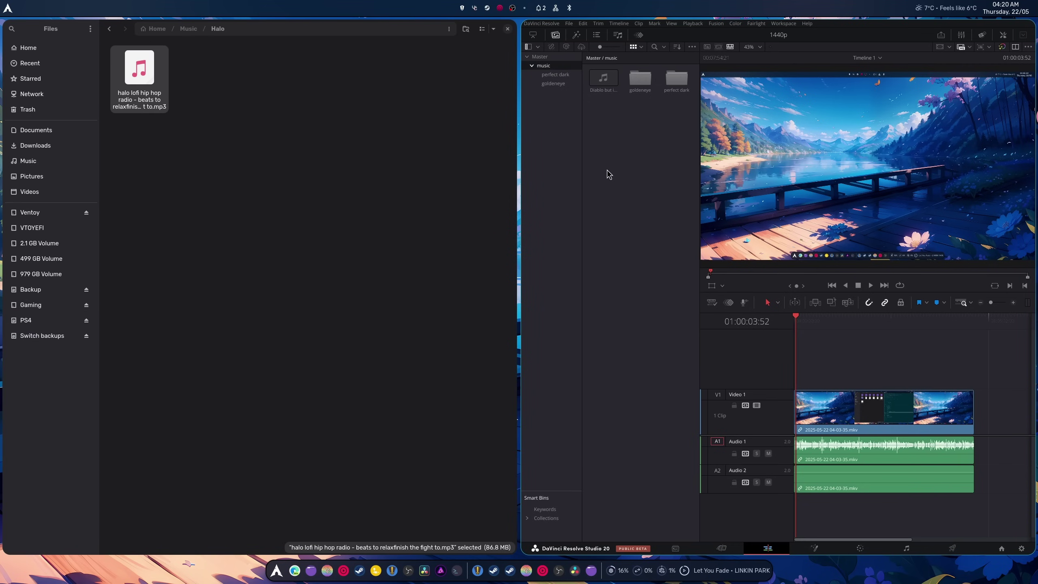
key("ctrl+v")
Import the Hyrule Café Zelda mp3 into the music bin
left_click_drag(676, 78, 995, 416)
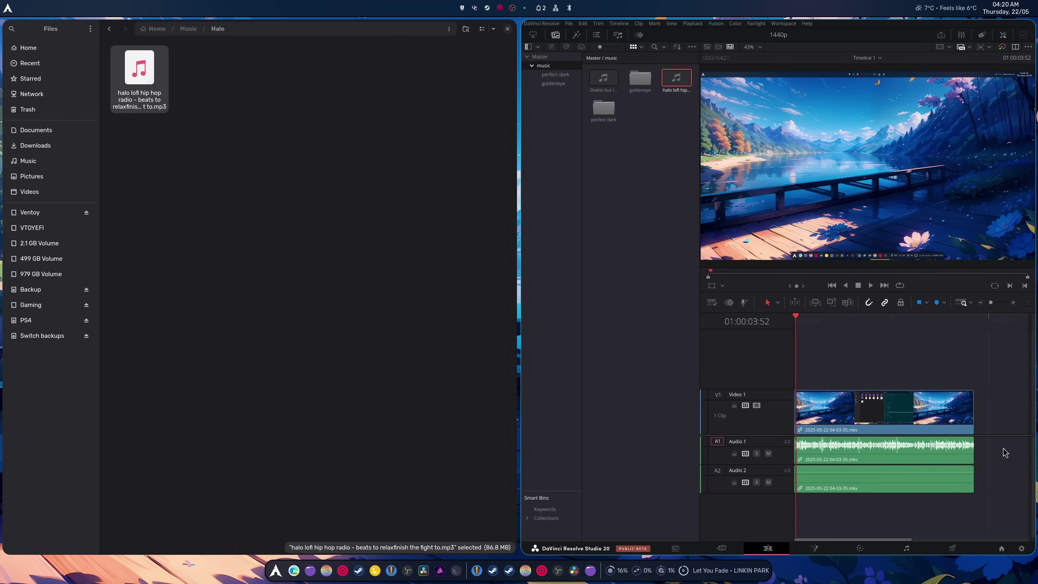
left_click_drag(1003, 448, 211, 75)
left_click(188, 28)
double_click(262, 73)
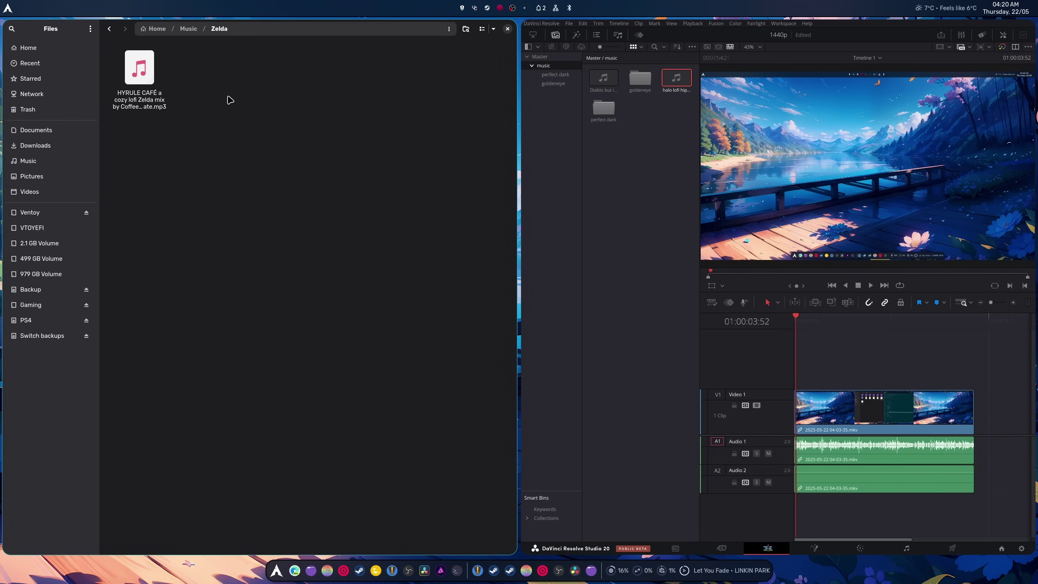
mouse_move(139, 74)
left_mouse_down()
mouse_move(512, 192)
mouse_move(985, 460)
mouse_move(1004, 444)
mouse_move(503, 267)
mouse_move(353, 136)
left_mouse_up()
Close the Files window and open the goldeneye bin to view its clips
key("ctrl+w")
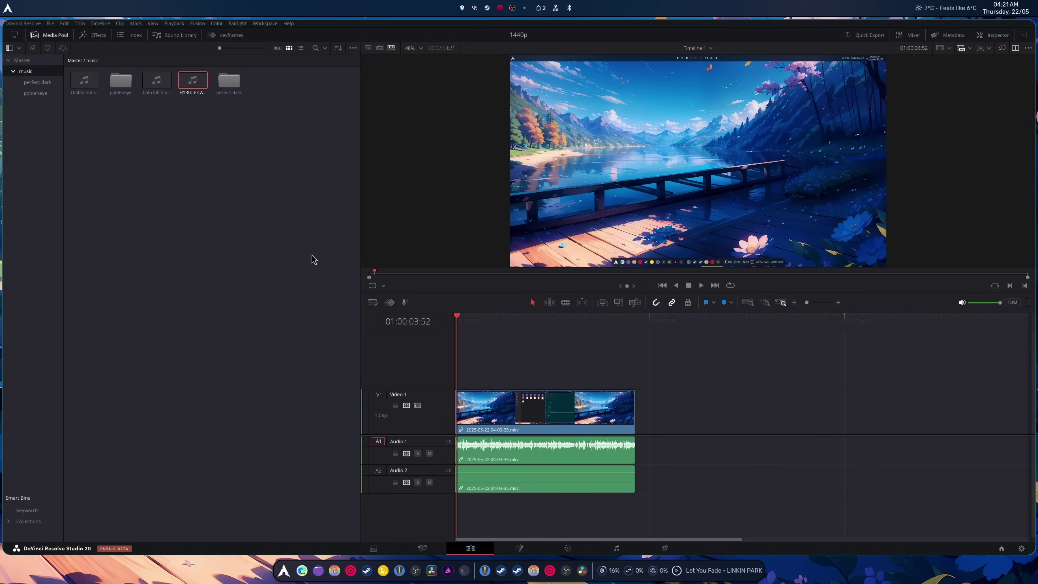
double_click(122, 85)
mouse_move(157, 142)
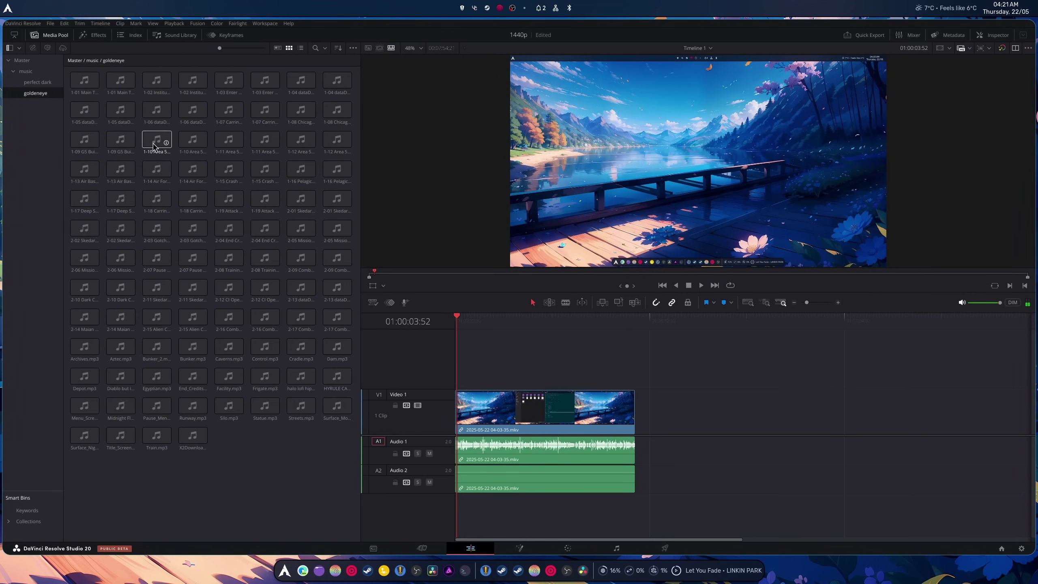
left_click_drag(157, 140, 541, 306)
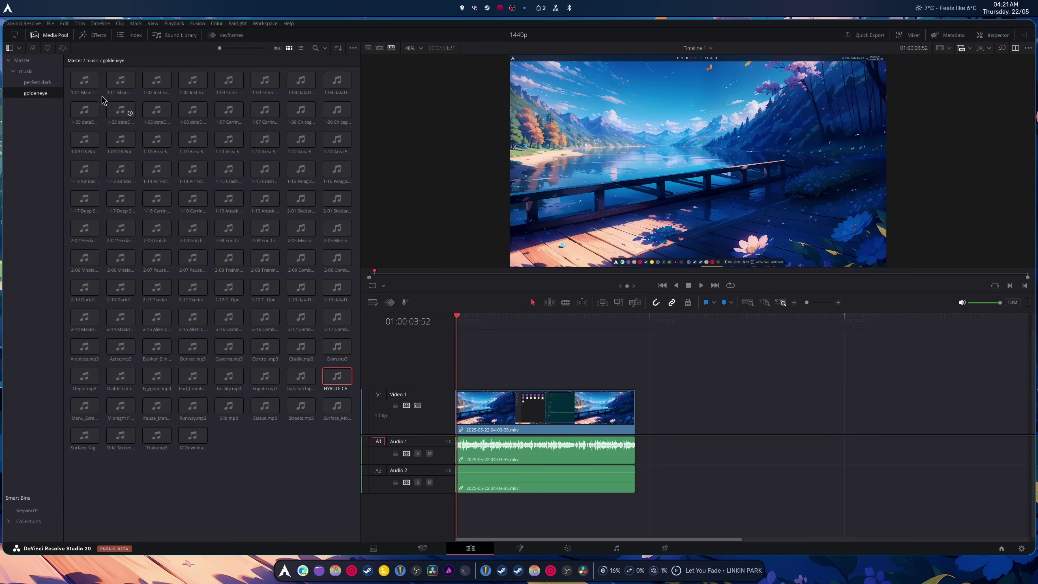
Delete the stray goldeneye clips, then Archives.mp3 through X2Download from perfect dark
key("shift+Home")
key("Delete")
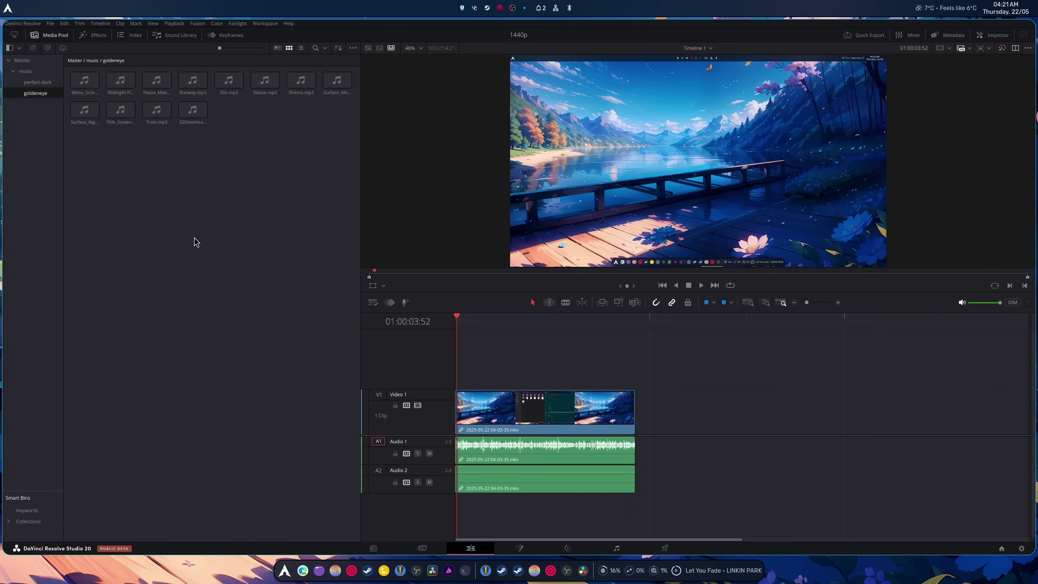
left_click(51, 85)
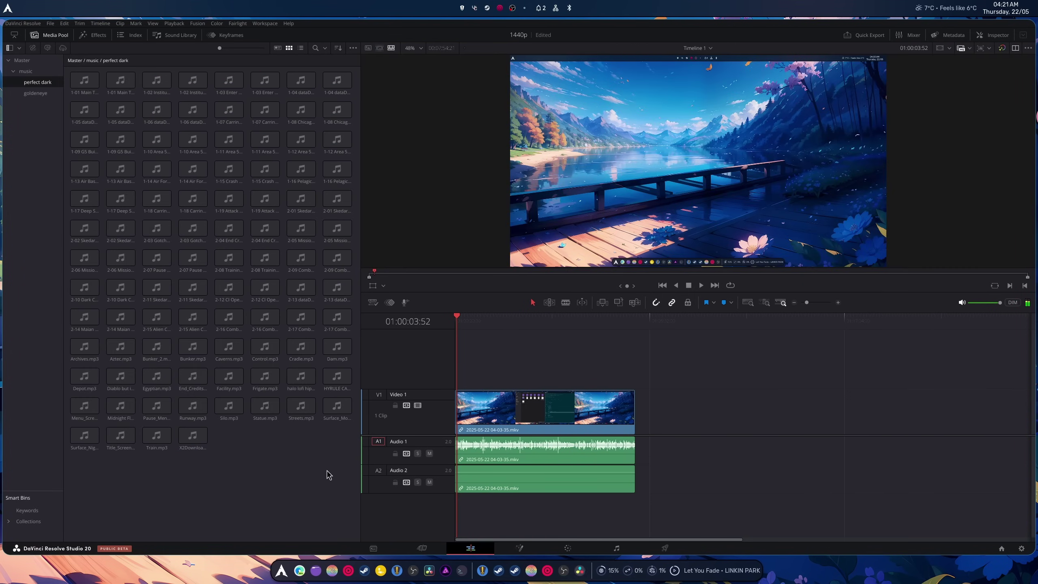
left_click(208, 442)
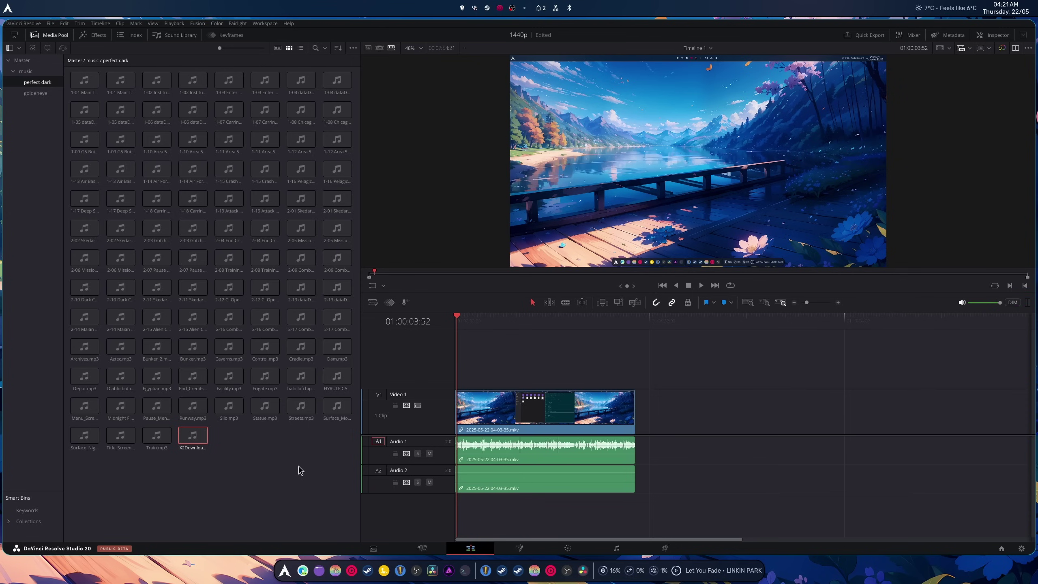
left_click(81, 358, "shift")
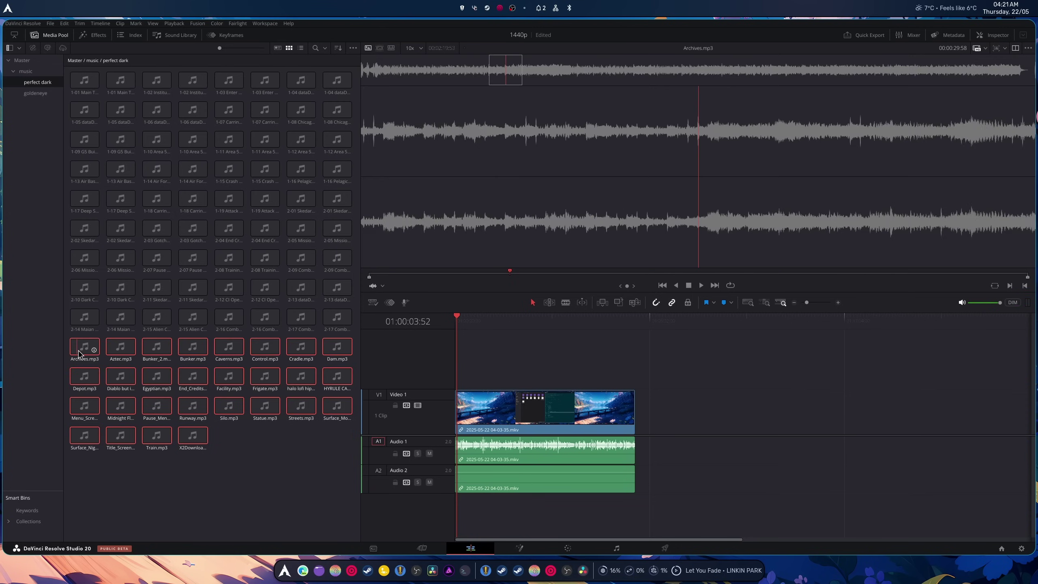
key("Delete")
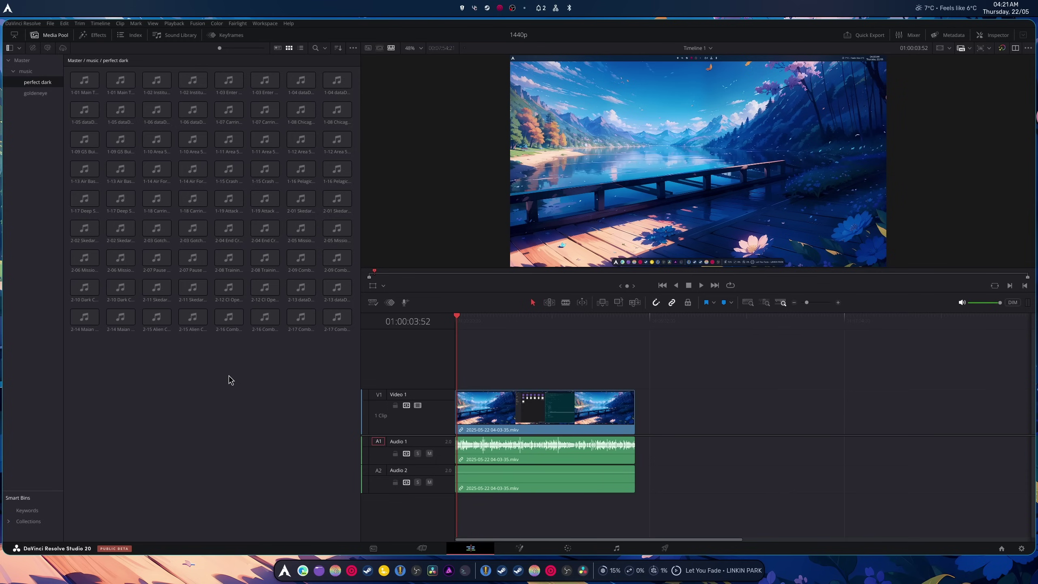
Line up Title_Screen, Runway.mp3 and dataDyne Central on Audio 3, trimming dataDyne's end
left_click(35, 93)
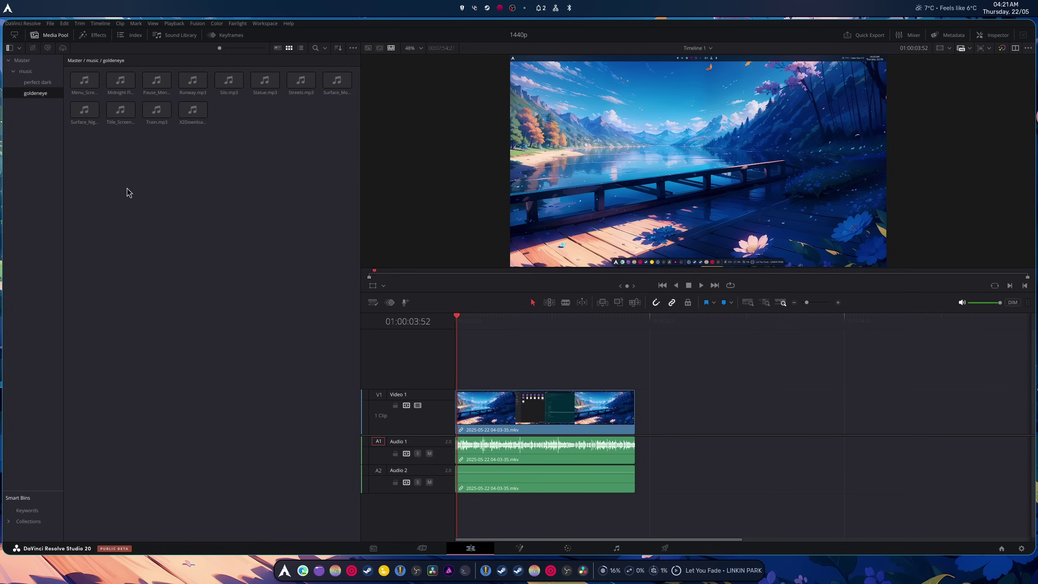
mouse_move(121, 111)
left_mouse_down()
mouse_move(667, 517)
mouse_move(466, 523)
left_mouse_up()
mouse_move(192, 82)
left_mouse_down()
mouse_move(501, 519)
mouse_move(491, 521)
left_mouse_up()
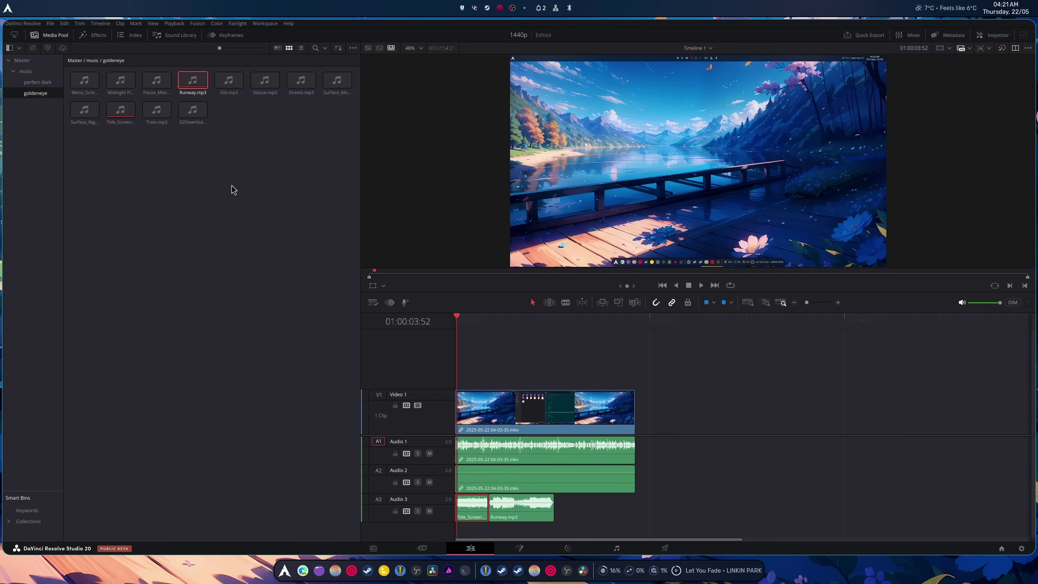
left_click(43, 85)
left_click_drag(120, 112, 589, 526)
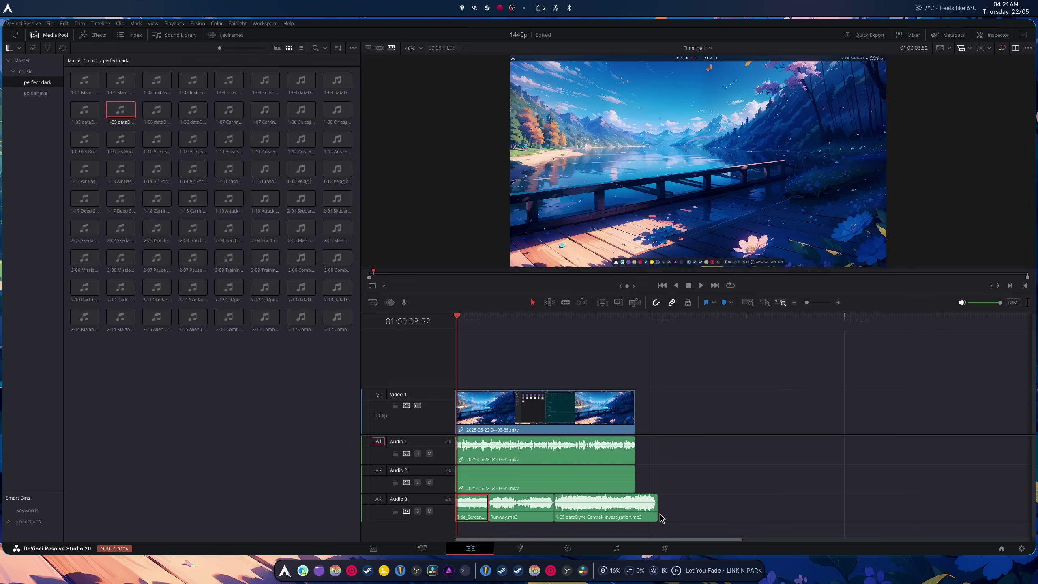
left_click_drag(657, 512, 634, 511)
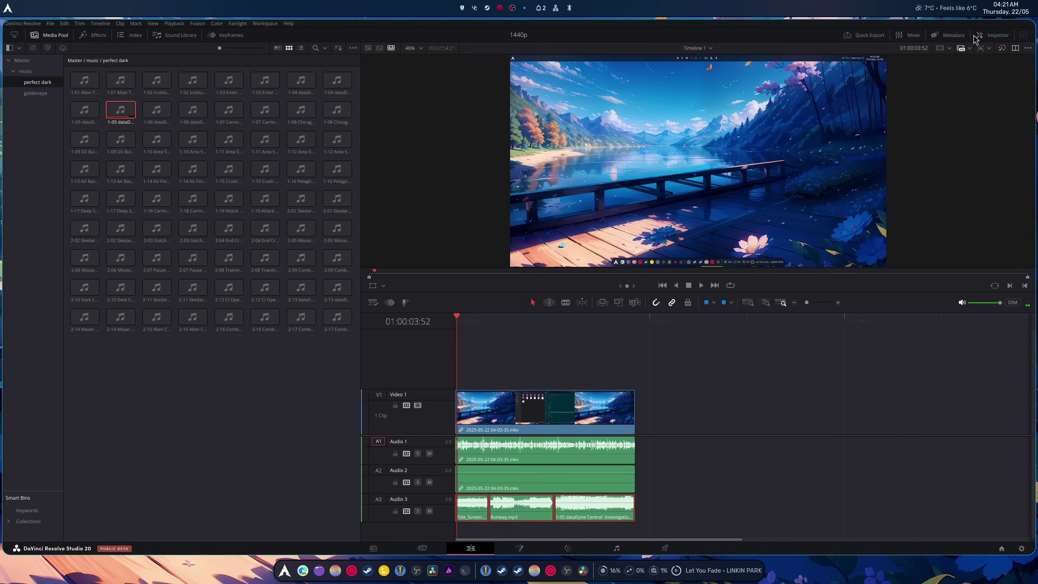
Lower the Audio 3 soundtrack clips to -36 volume in the Inspector
left_click(1001, 38)
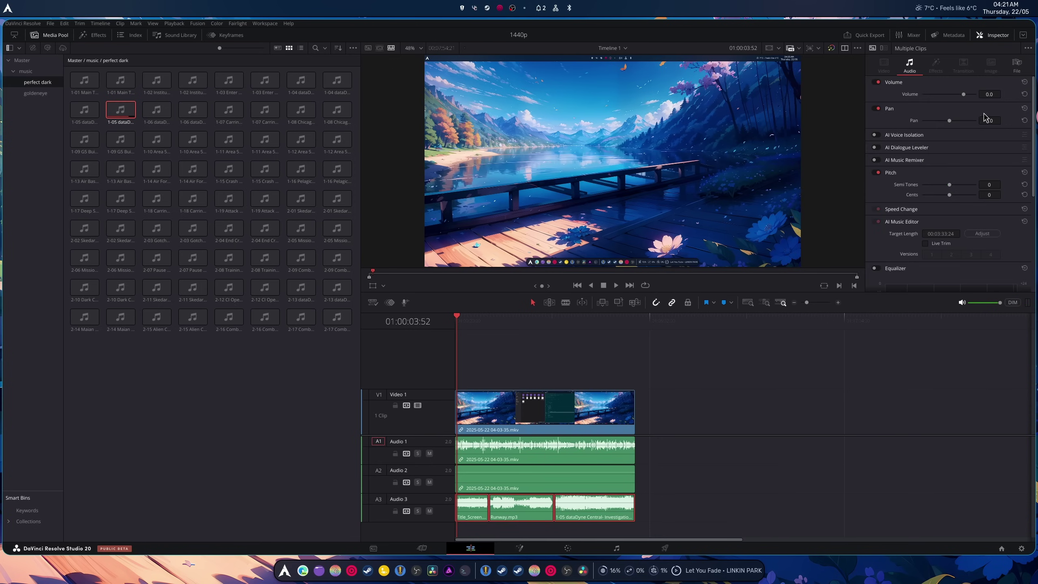
left_click_drag(989, 94, 949, 94)
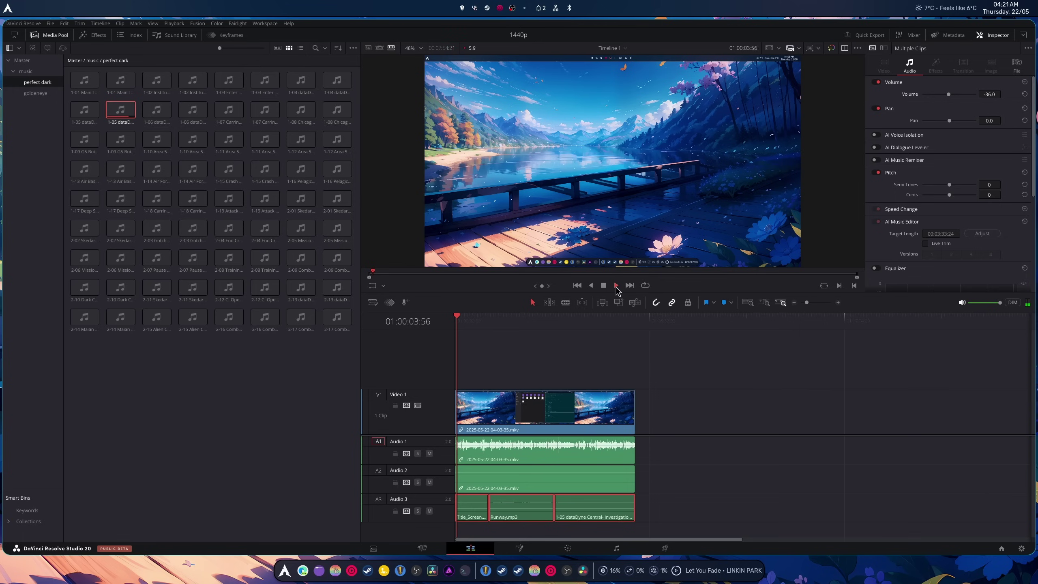
left_click(617, 290)
key("Home")
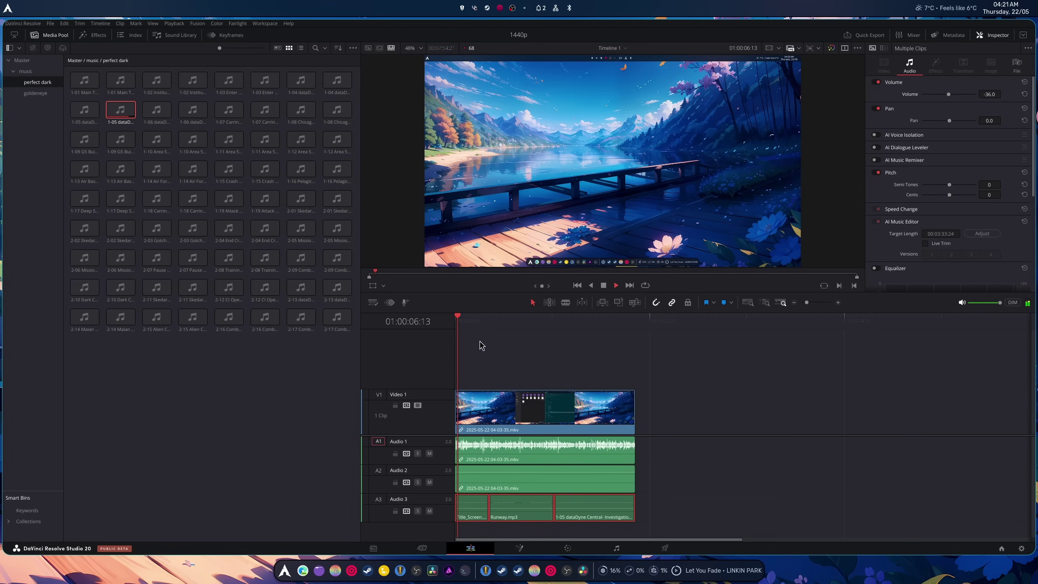
Play back the timeline and check the clip edges on Video 1 and Audio 3
key("space")
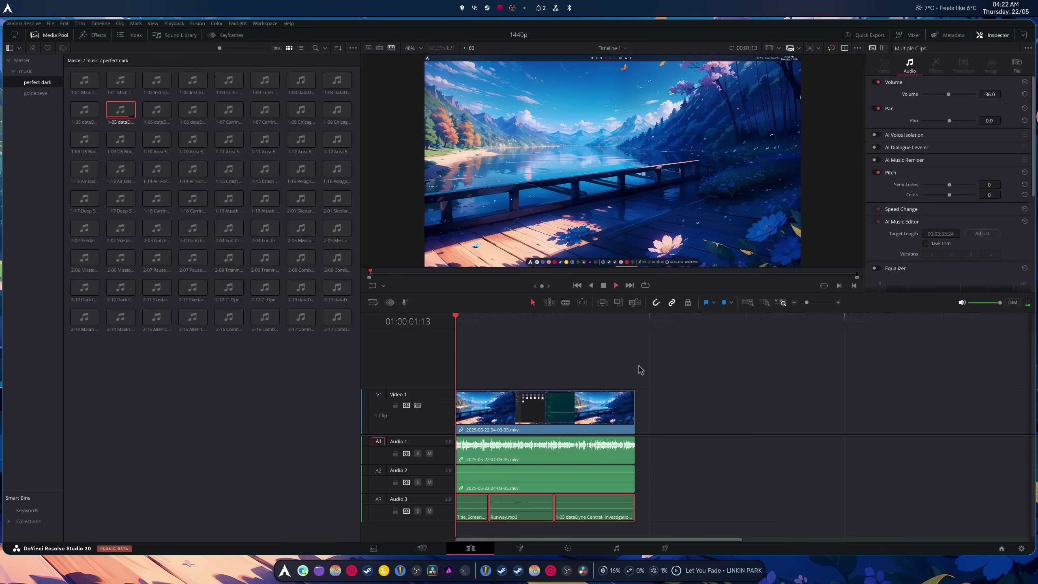
key("space")
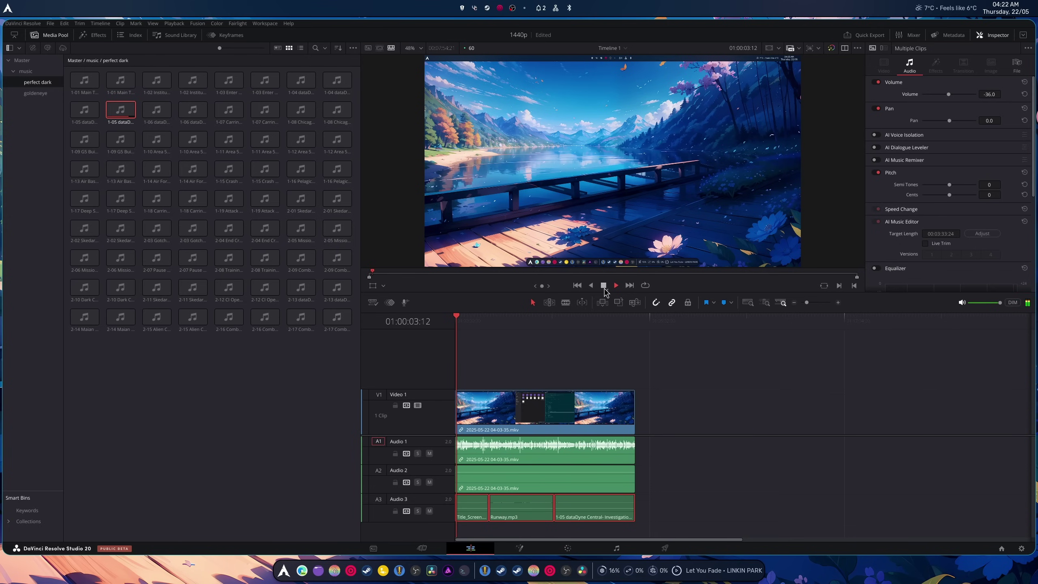
left_click(634, 418)
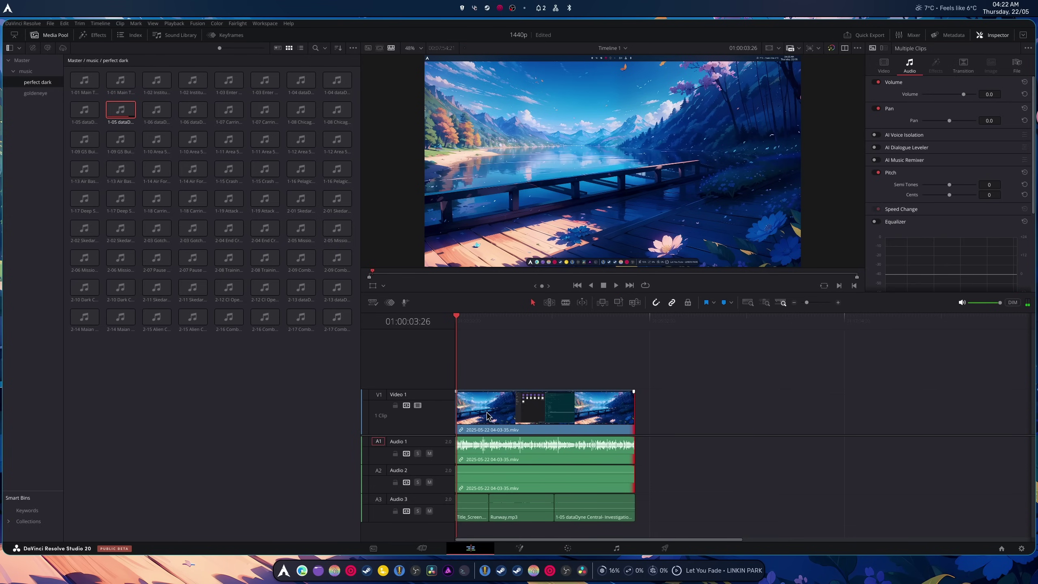
key("Home")
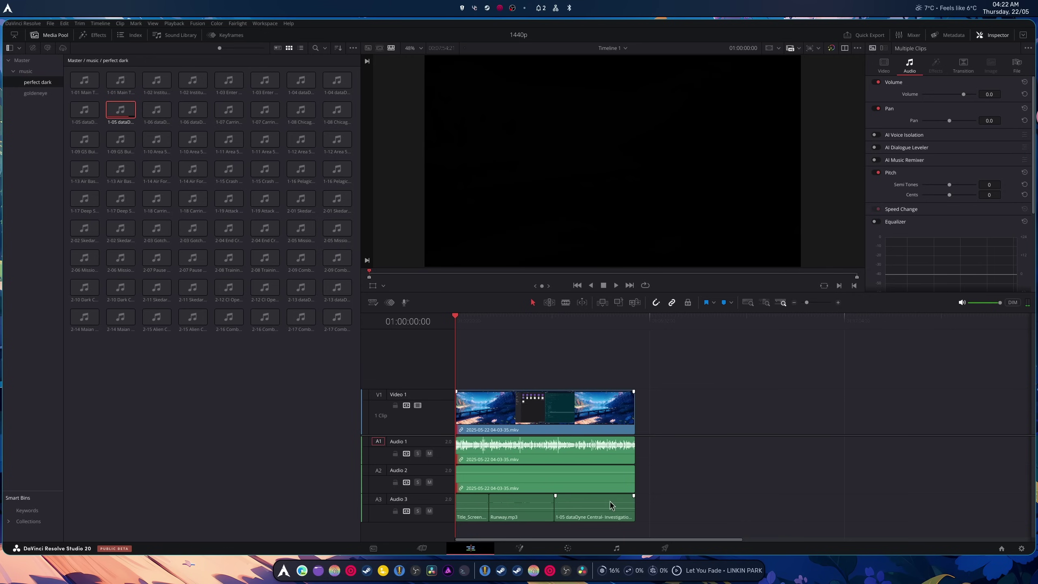
left_click(633, 507)
left_click(463, 507)
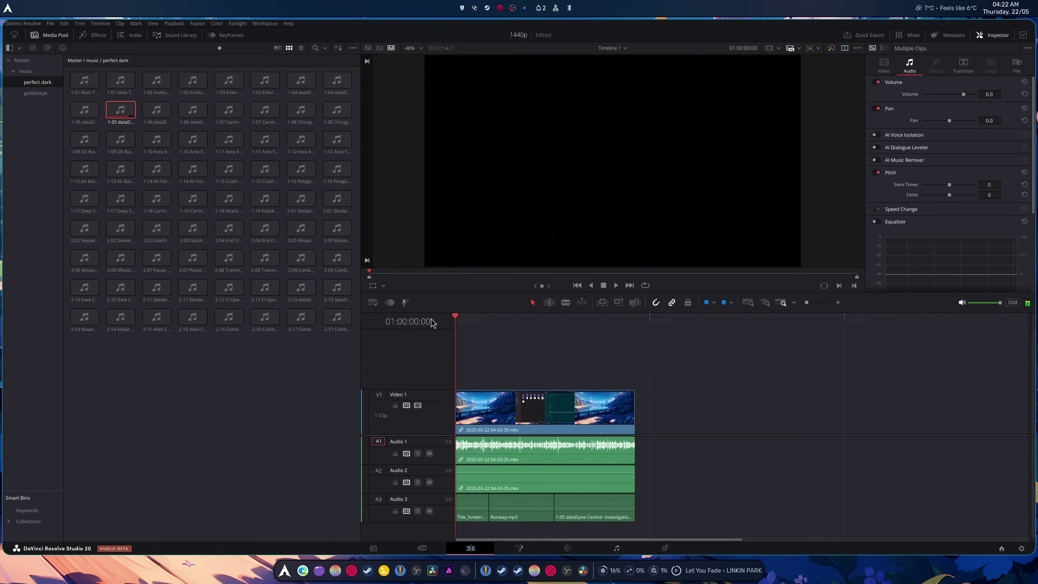
On the Deliver page, set the render video codec to VAAPI H.265
left_click(665, 549)
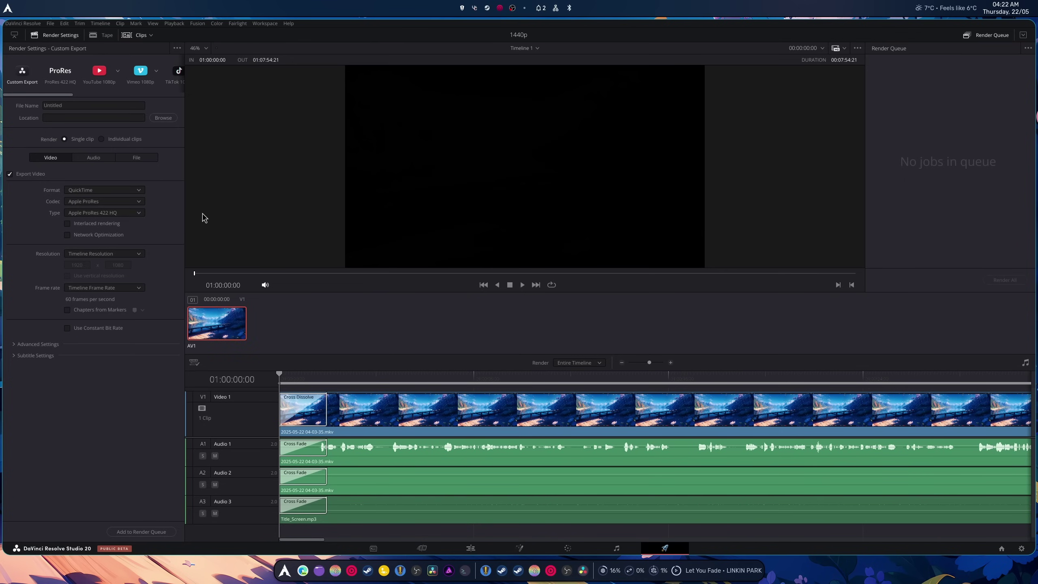
left_click(97, 203)
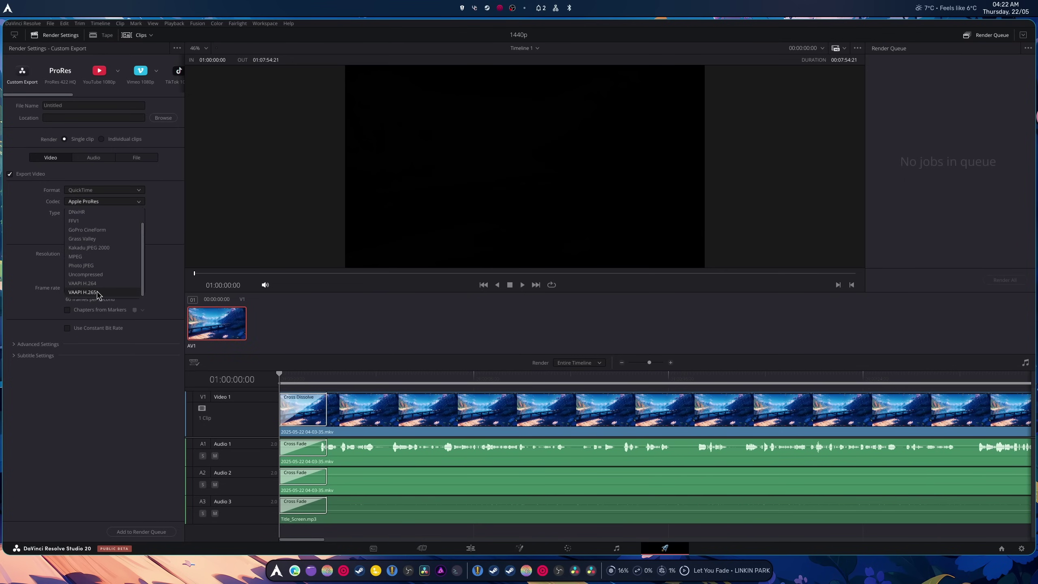
left_click(98, 294)
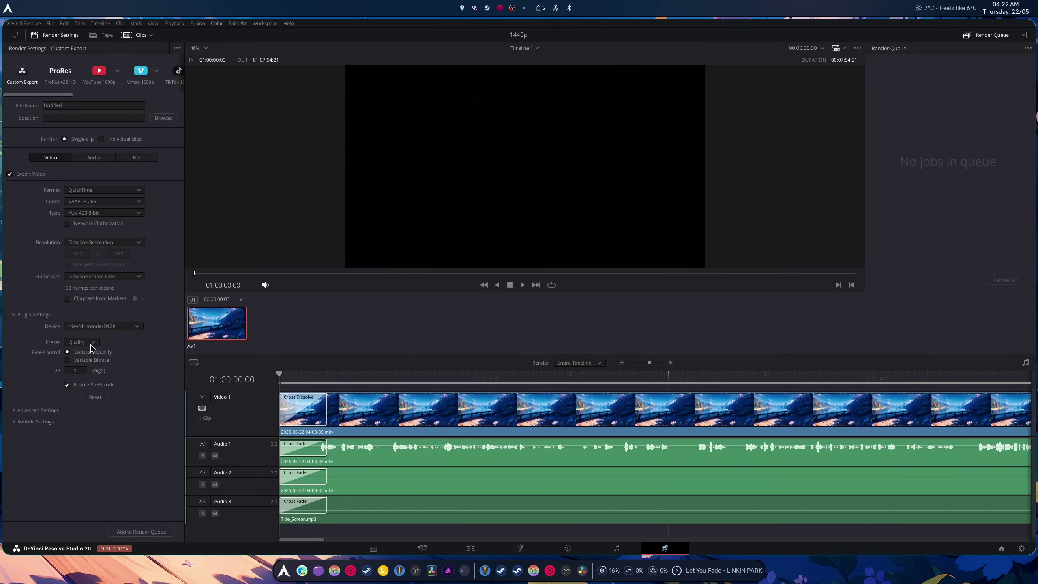
Set the audio sample rate to 192000 and return to the Video settings
left_click(93, 157)
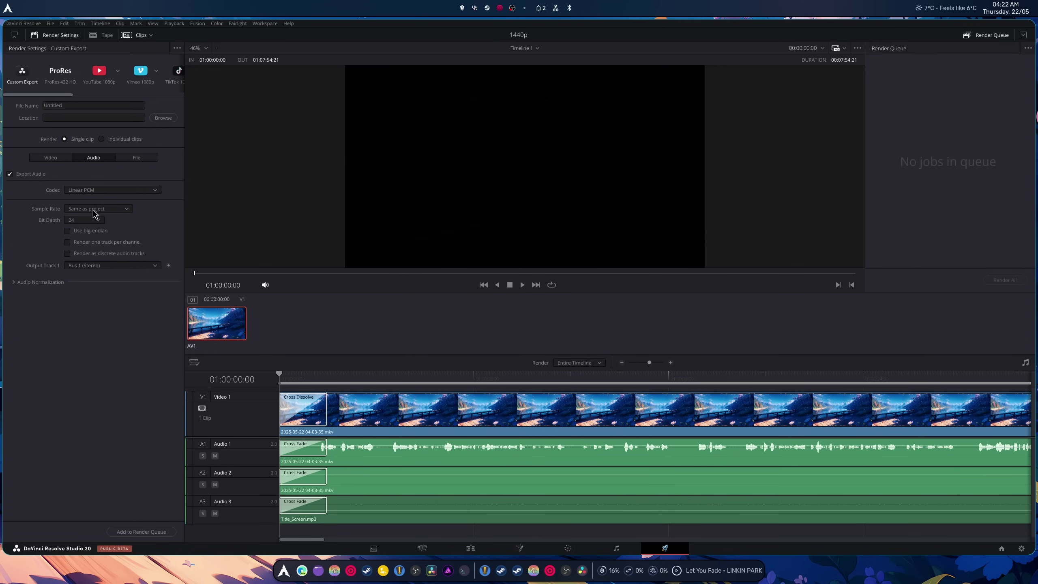
left_click(94, 210)
left_click(99, 253)
left_click(49, 158)
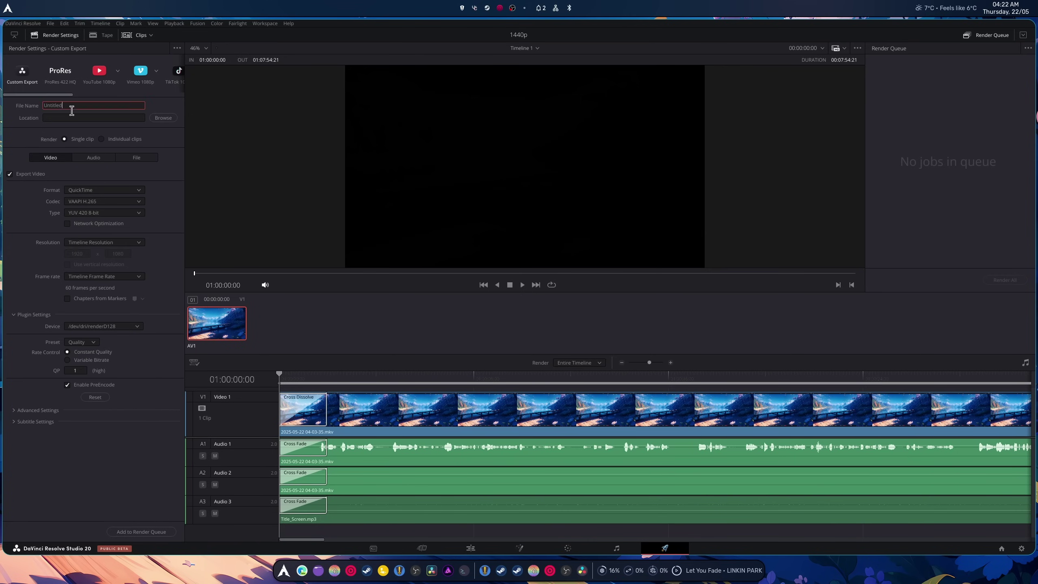
Replace the Untitled render file name with 'Update to My Hyprland Dotfiles Starting From scratch' and select it
left_click_drag(68, 105, 38, 105)
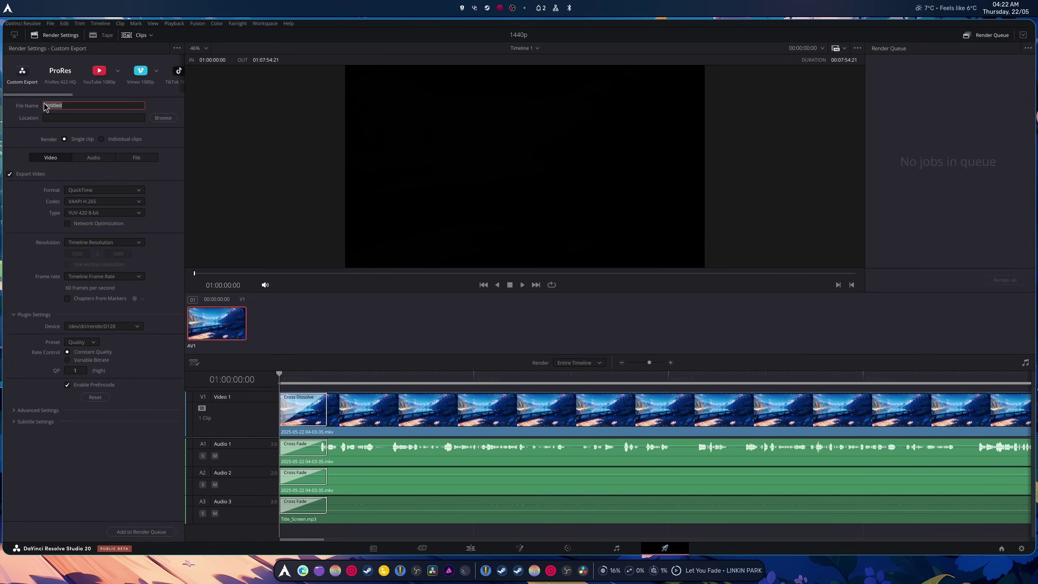
key("BackSpace")
type("Update to My Hyprlan")
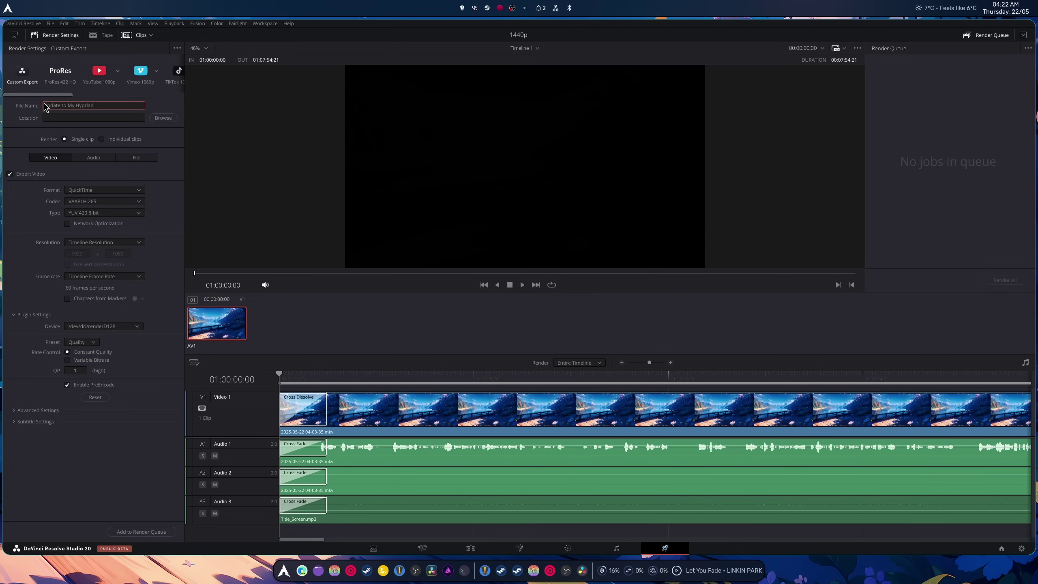
type("d Dotfiles Sta")
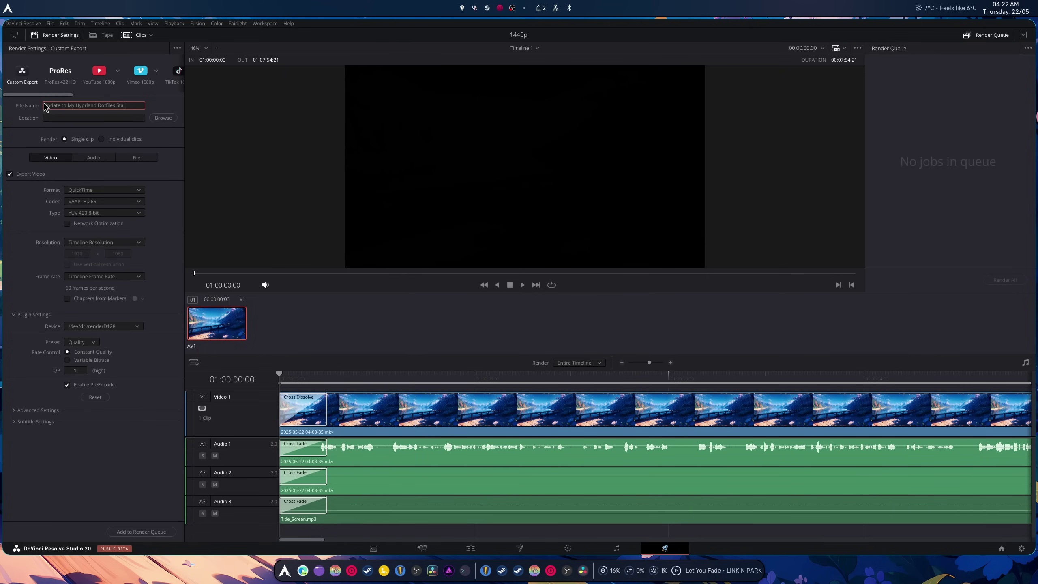
type("rting Fro")
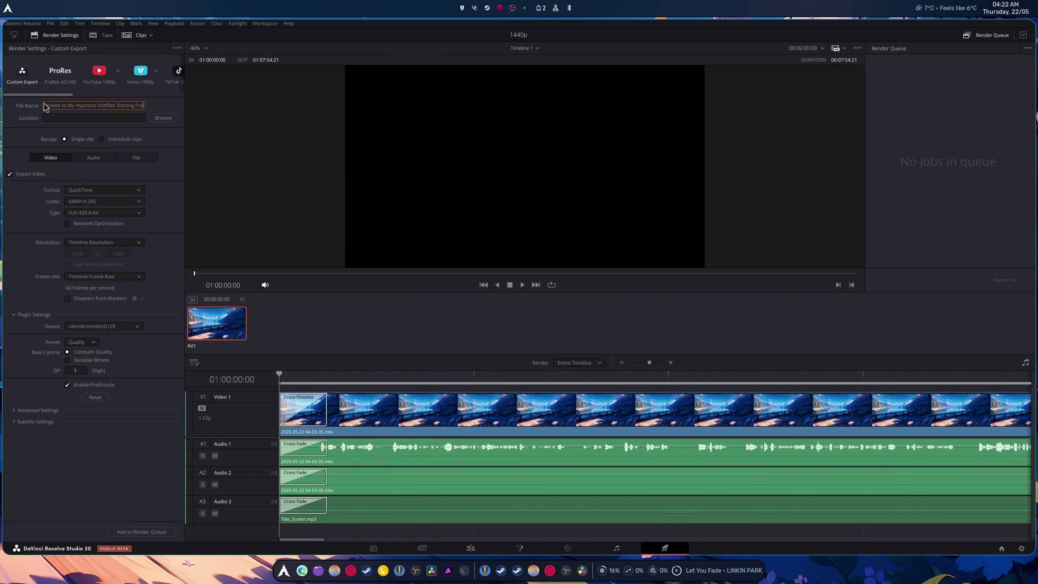
type("m scratc")
type("h!")
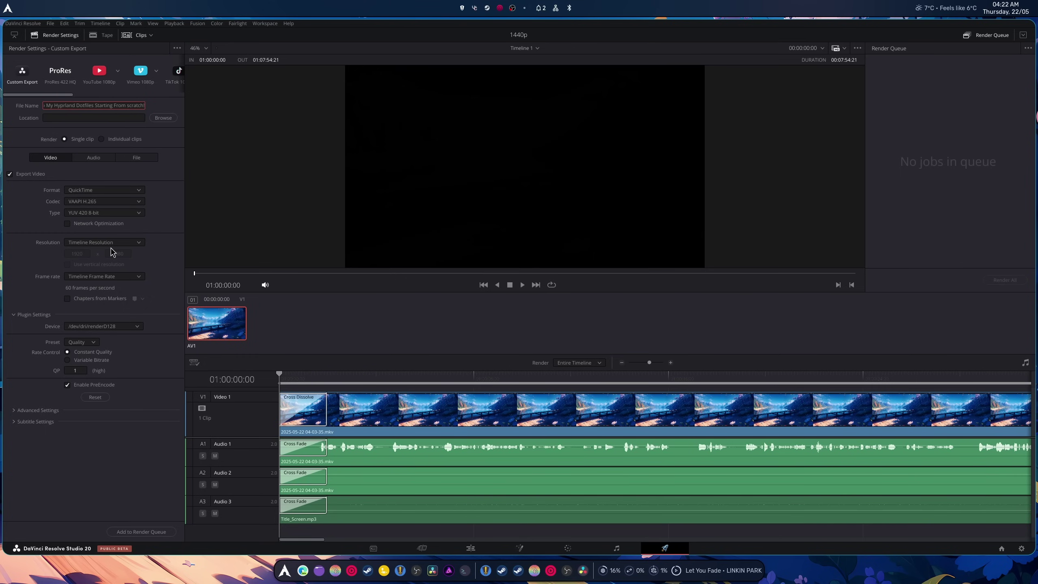
triple_click(102, 113)
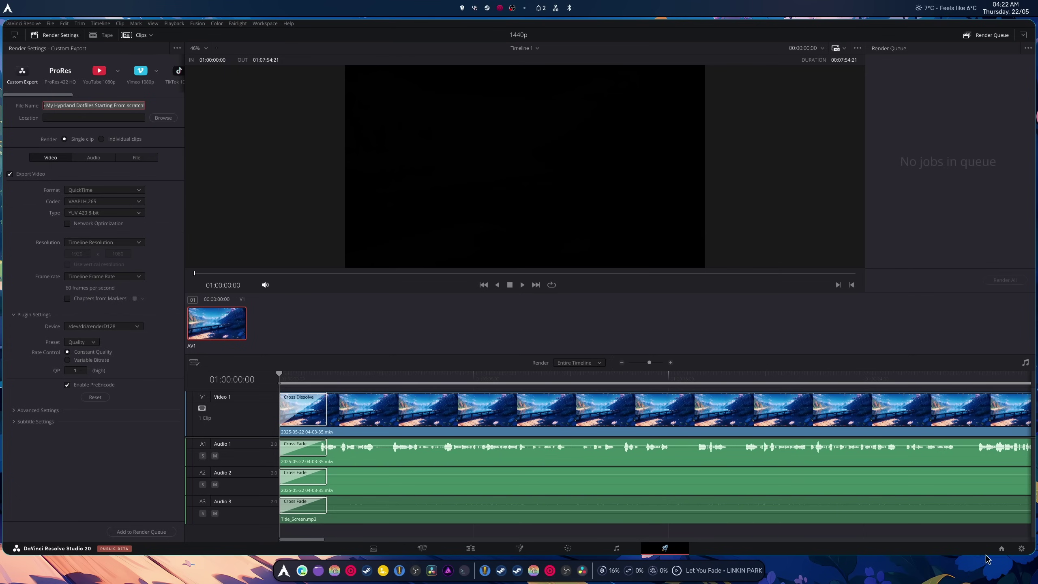
Set a custom 2560 x 1440 timeline resolution in Project Settings and save it
left_click(1022, 549)
left_click(531, 108)
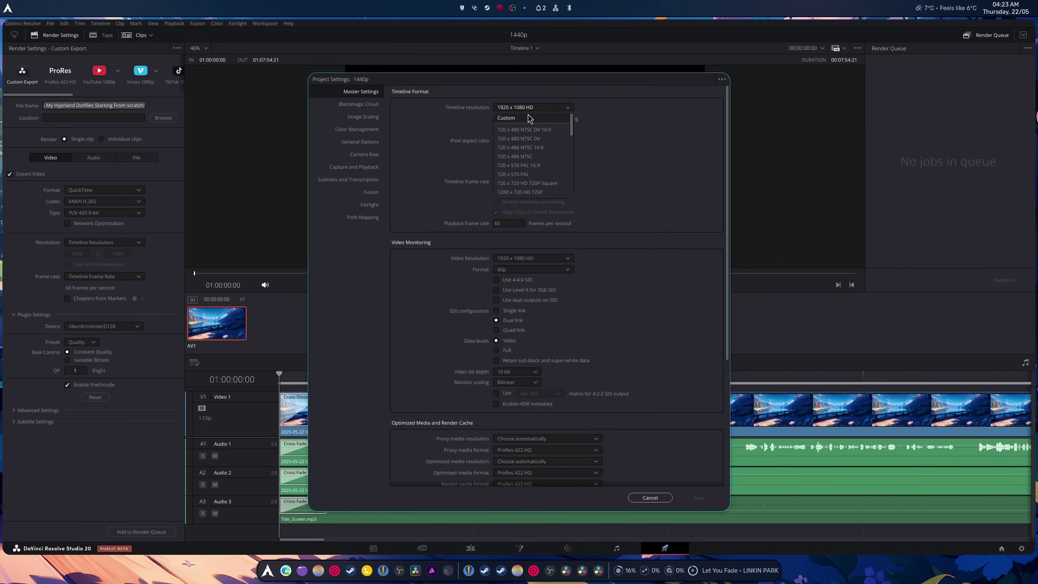
double_click(513, 119)
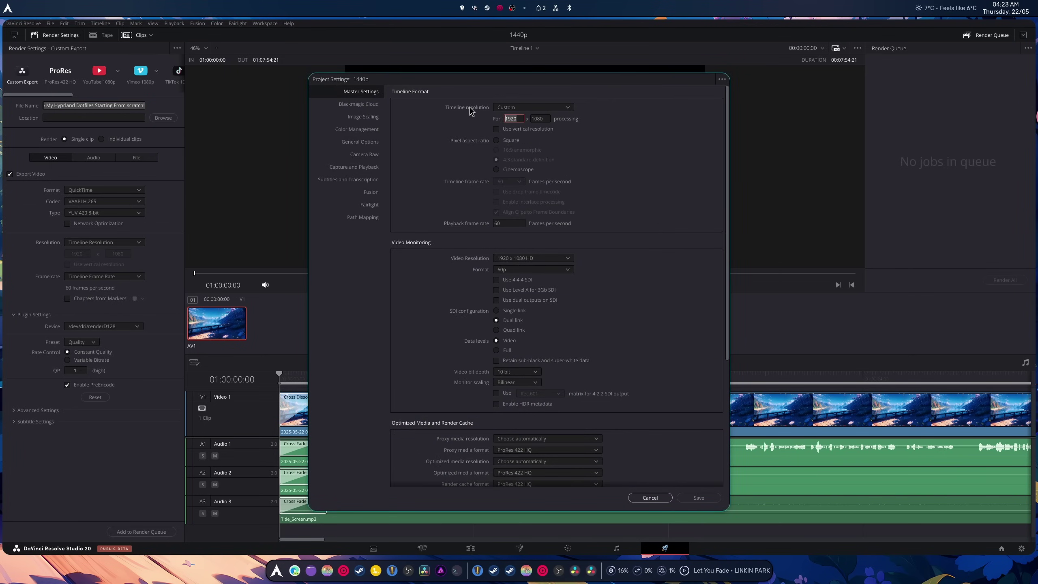
key("Tab")
left_click(699, 498)
Paste back the Hyprland Dotfiles file name and set the render destination to the Videos folder
right_click(66, 106)
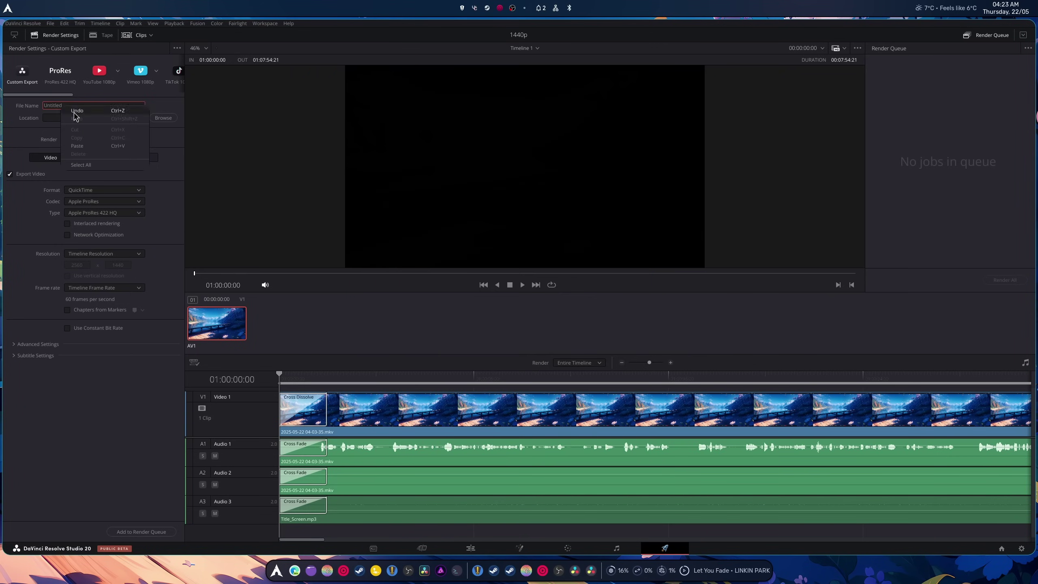
left_click(93, 149)
left_click(159, 526)
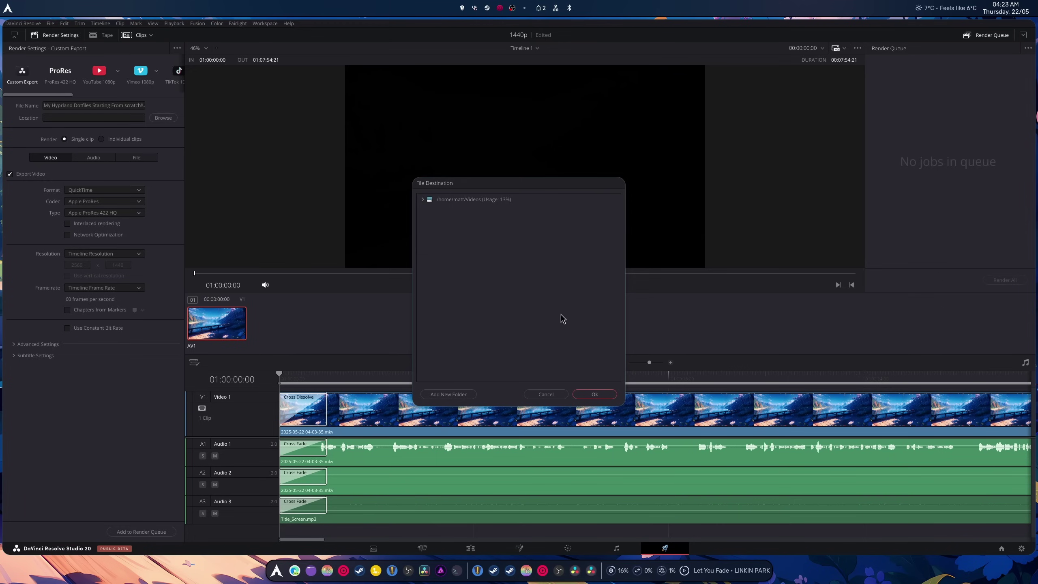
left_click(486, 200)
left_click(596, 396)
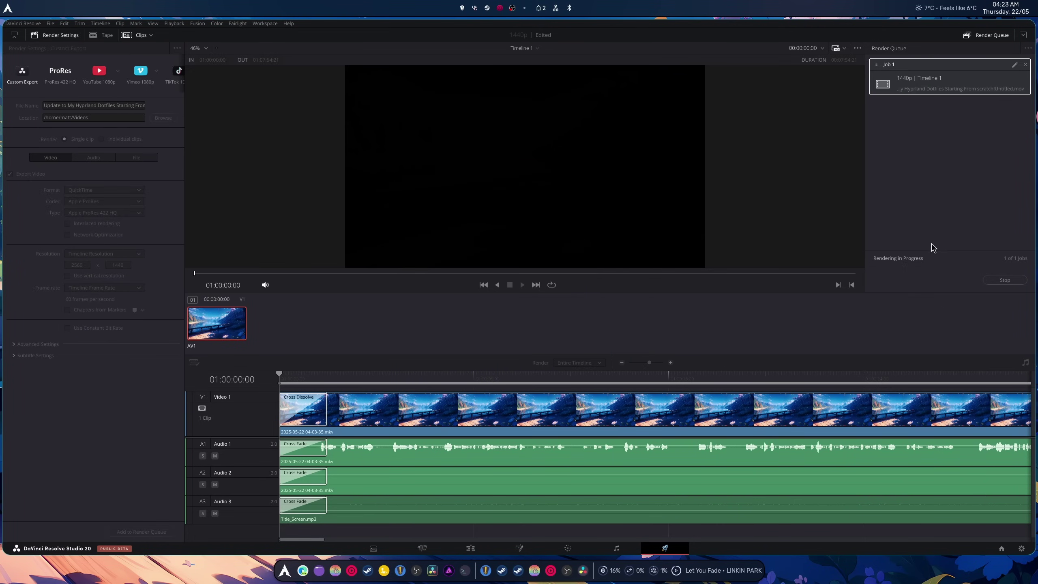